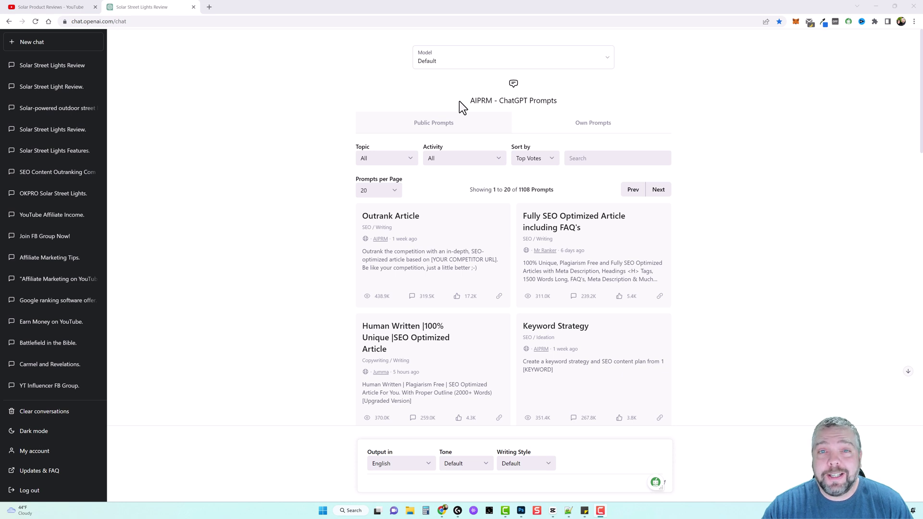
# Step: Run a Google search for 'AIPRM' from the word selected in the prompts header
pyautogui.moveTo(470, 100); pyautogui.dragTo(492, 100)
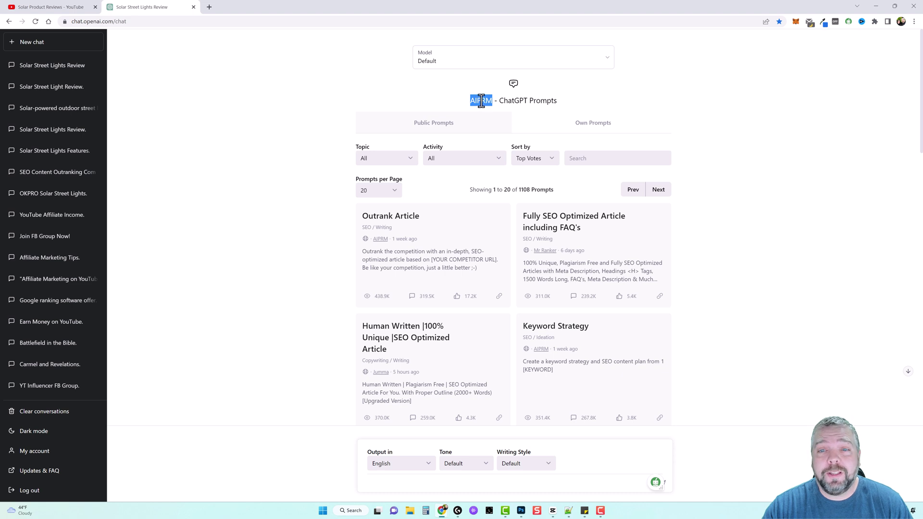
pyautogui.rightClick(482, 101)
pyautogui.click(511, 129)
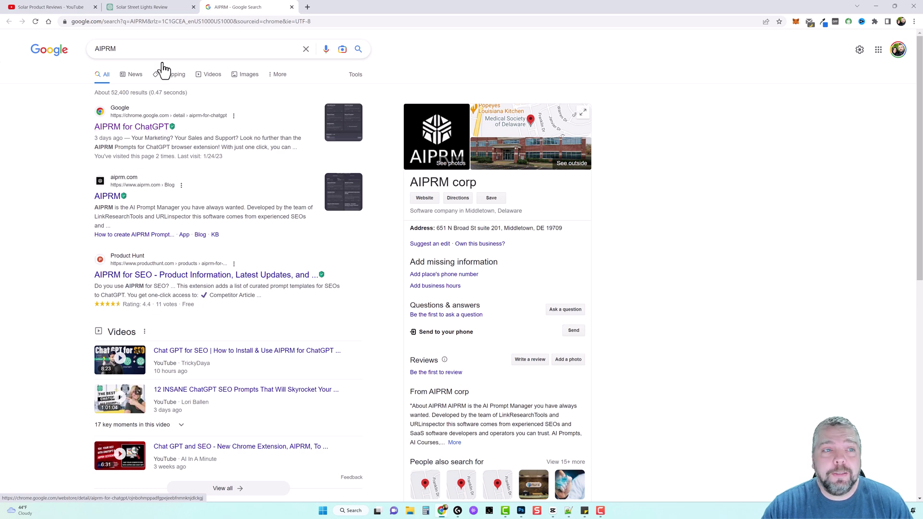
# Step: Return to the ChatGPT tab and browse the 1108-prompt AIPRM library, ending back at the top
pyautogui.click(158, 8)
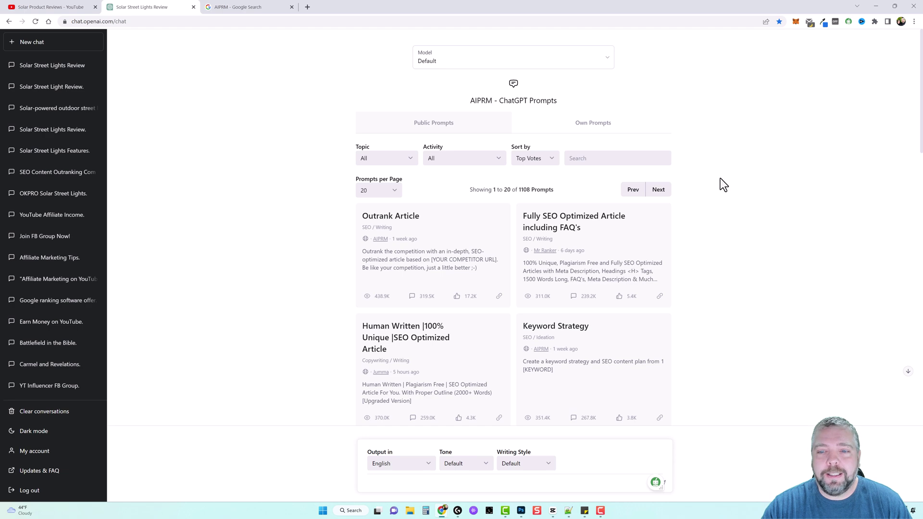
pyautogui.scroll(-4, 332, 356)
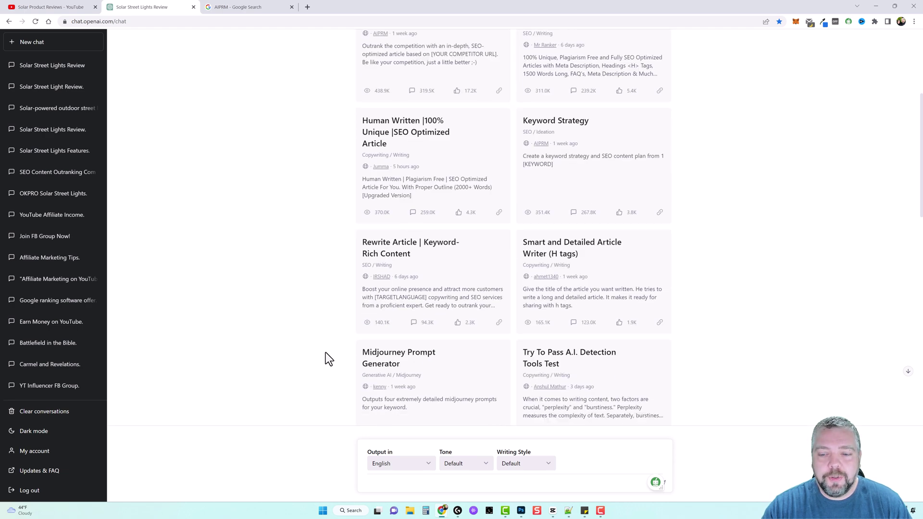
pyautogui.scroll(-5, 338, 345)
pyautogui.scroll(10, 337, 345)
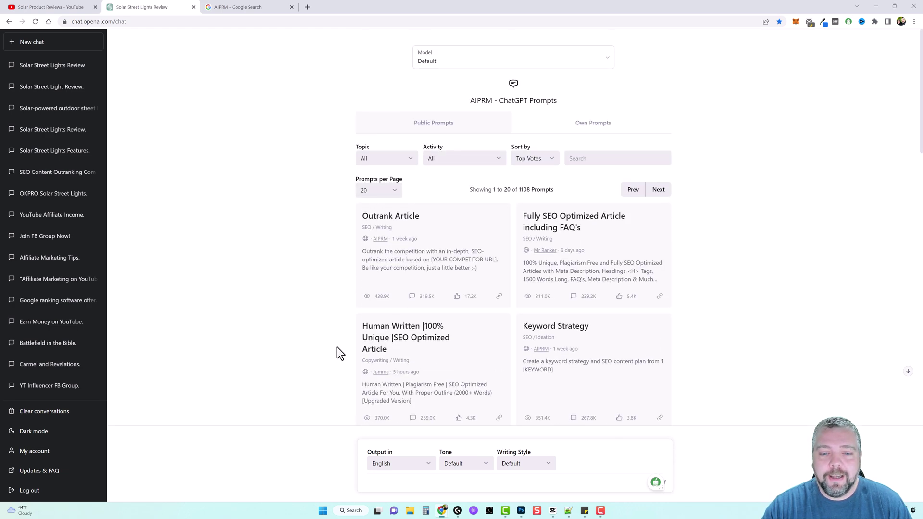
pyautogui.scroll(-12, 507, 376)
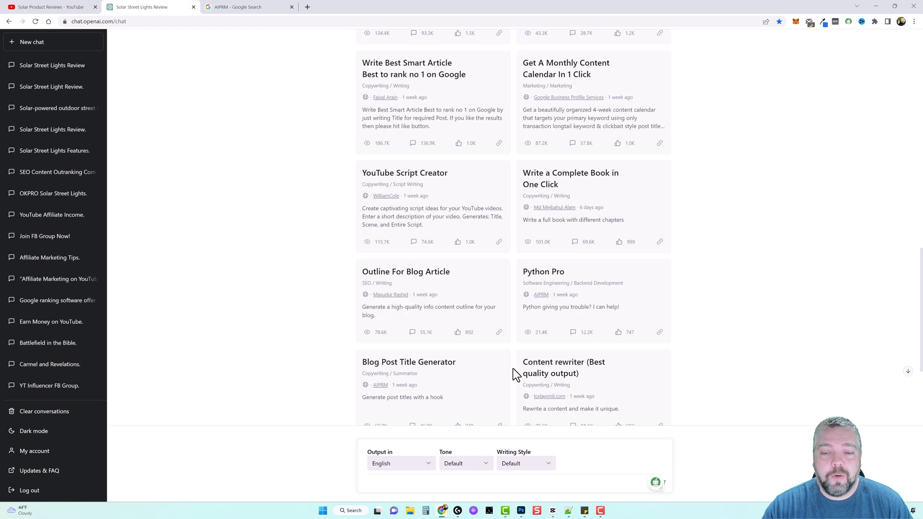
pyautogui.scroll(-3, 514, 374)
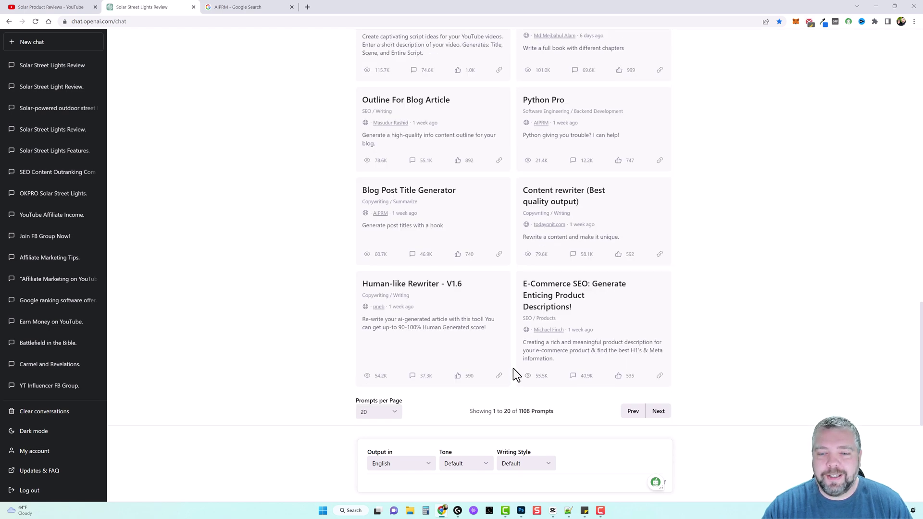
pyautogui.moveTo(520, 411); pyautogui.dragTo(528, 411)
pyautogui.click(310, 320)
pyautogui.scroll(10, 314, 327)
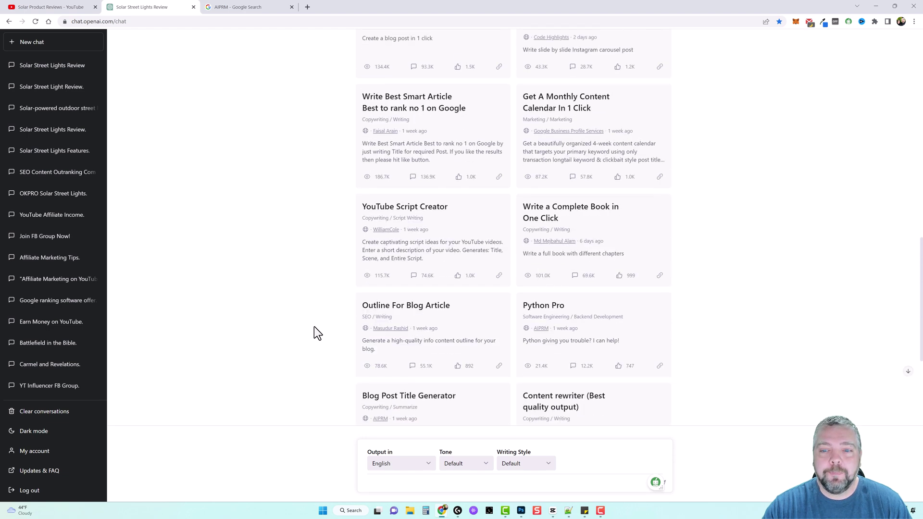
pyautogui.scroll(4, 310, 328)
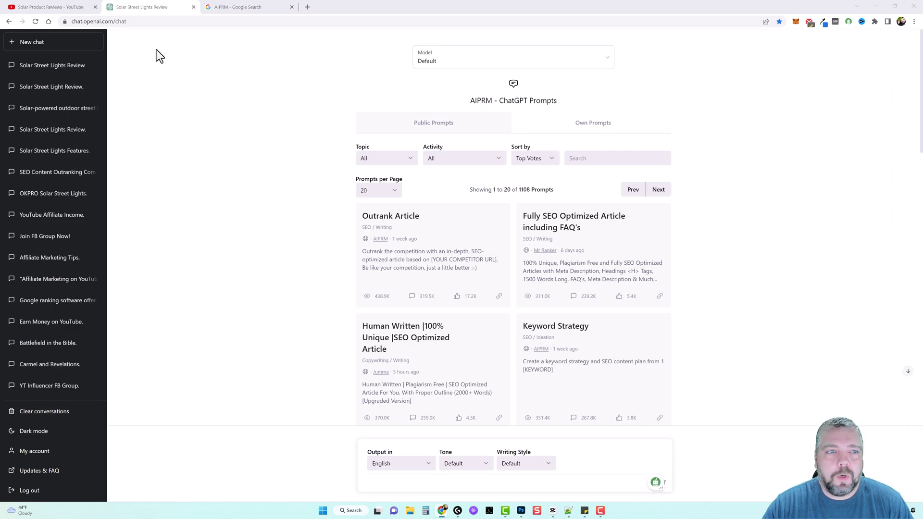
pyautogui.click(62, 7)
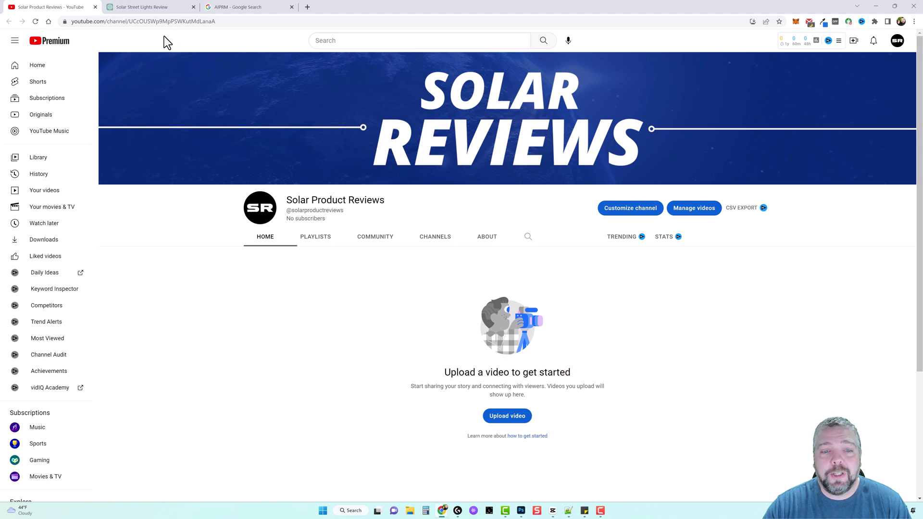
pyautogui.click(161, 7)
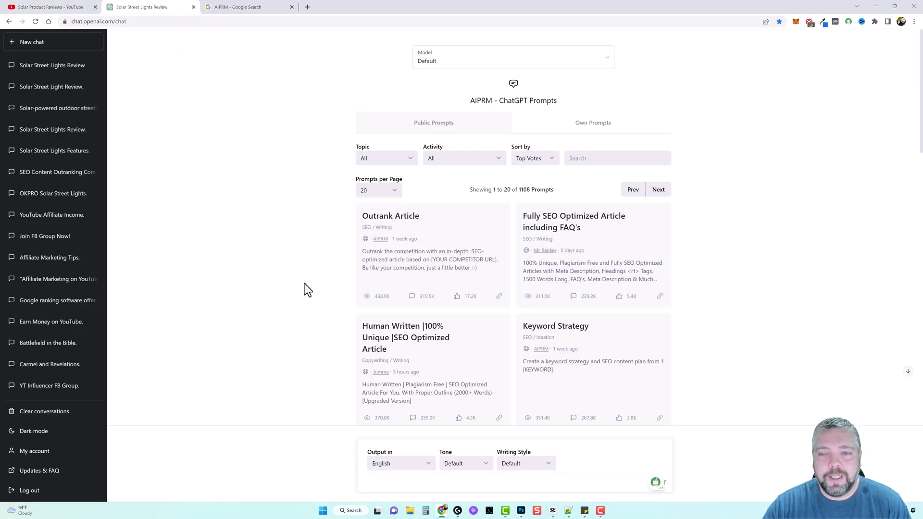
pyautogui.scroll(-3, 540, 297)
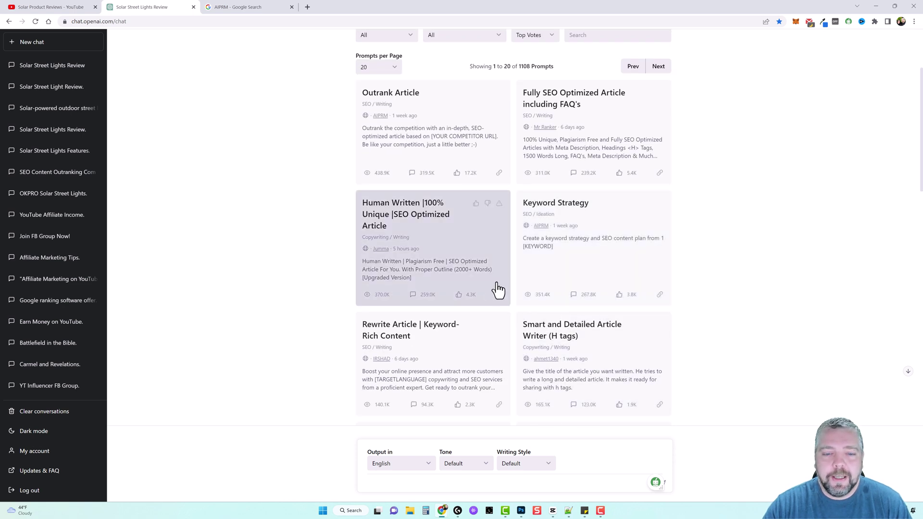
pyautogui.scroll(3, 464, 312)
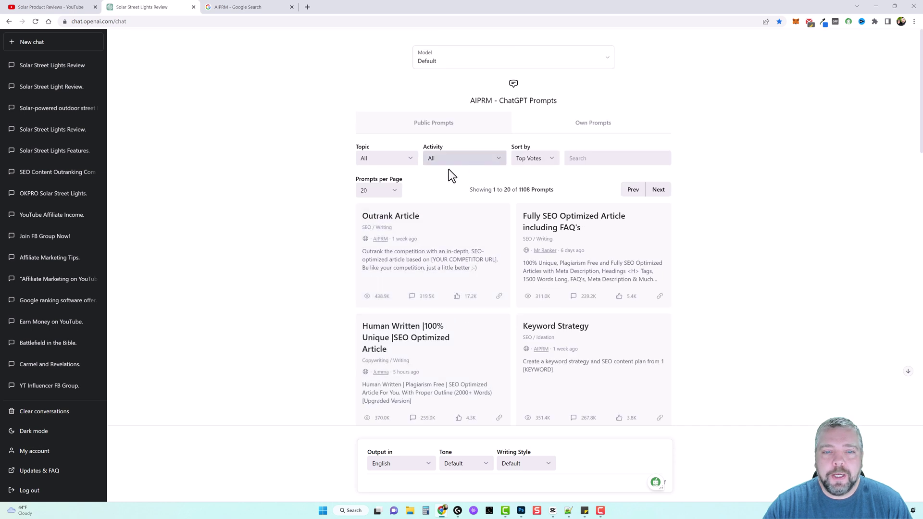
pyautogui.scroll(-2, 510, 250)
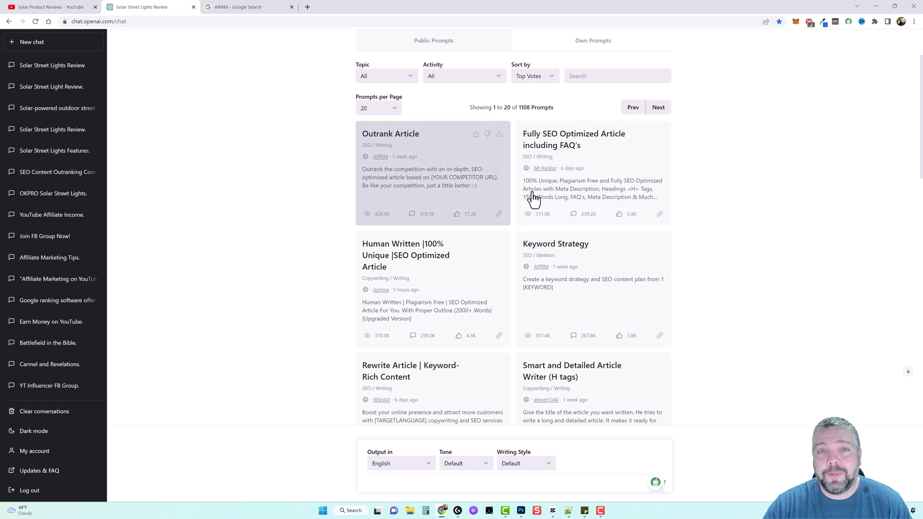
pyautogui.scroll(-3, 731, 247)
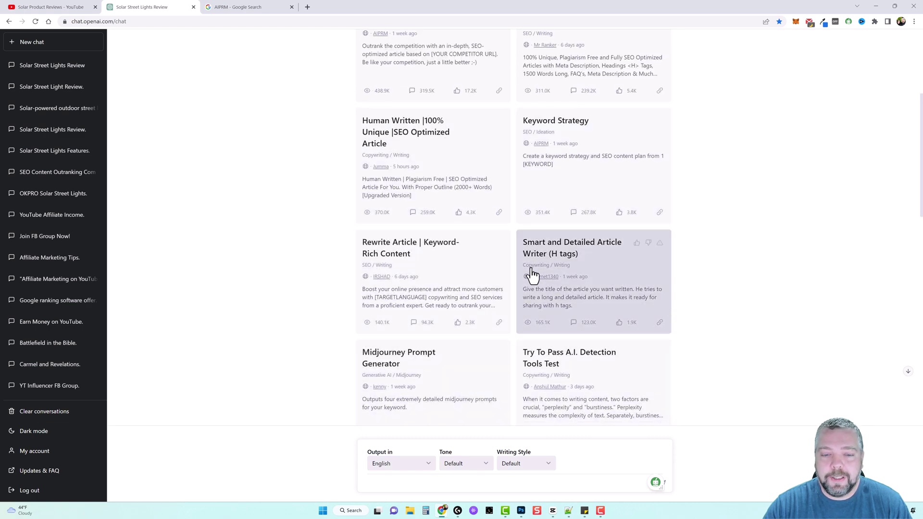
pyautogui.scroll(-2, 512, 219)
pyautogui.scroll(-3, 509, 320)
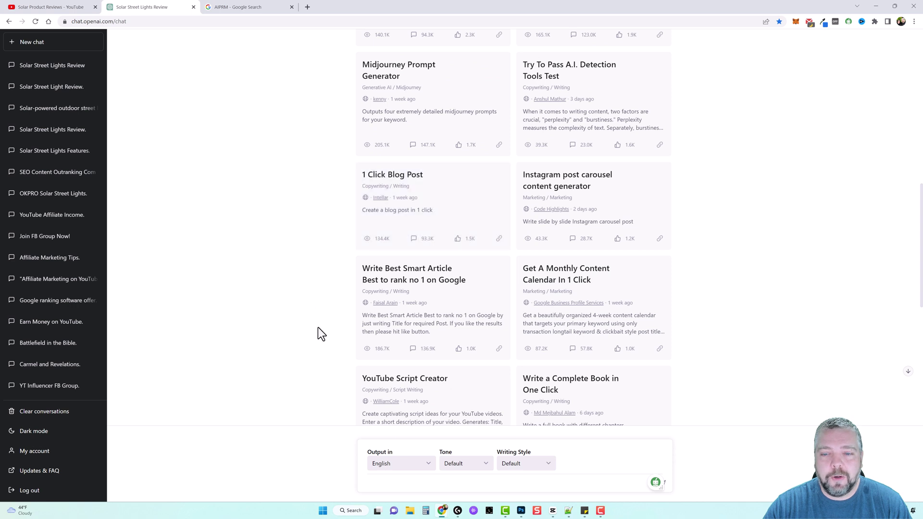
pyautogui.scroll(-5, 318, 327)
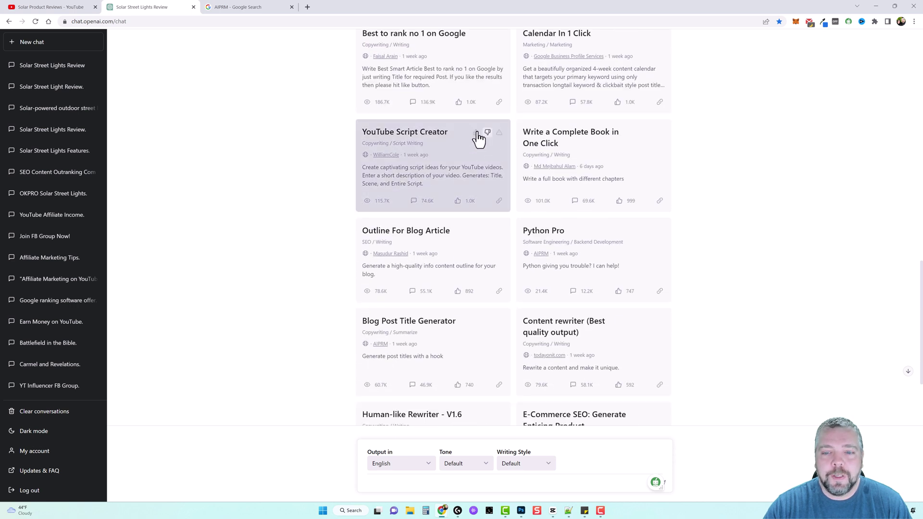
pyautogui.scroll(-1, 323, 278)
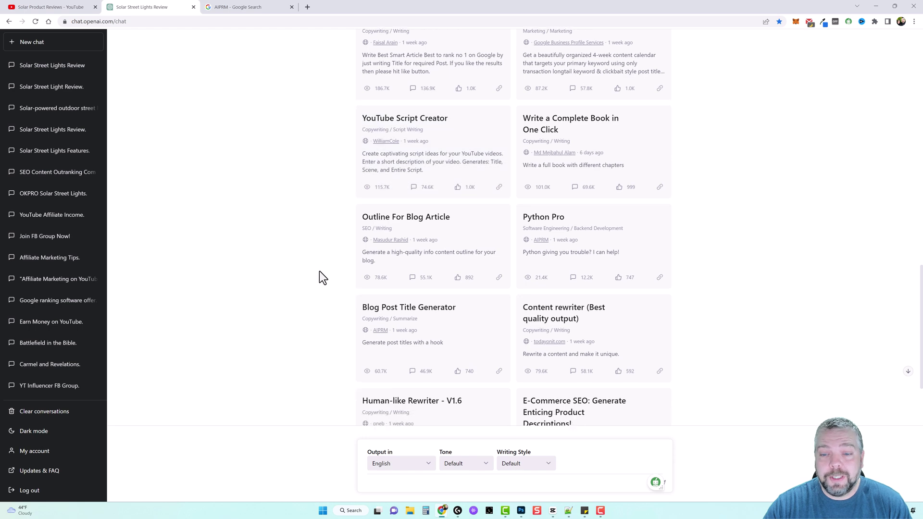
pyautogui.scroll(-3, 319, 271)
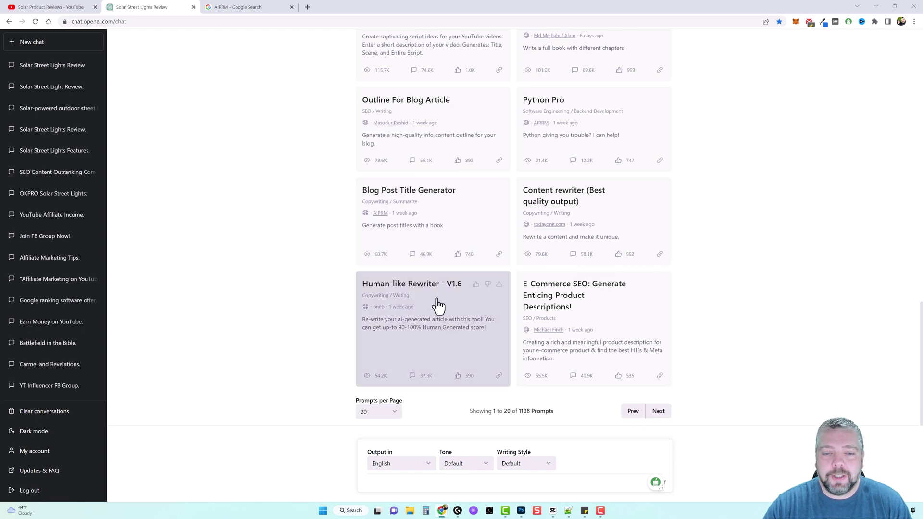
pyautogui.scroll(15, 435, 323)
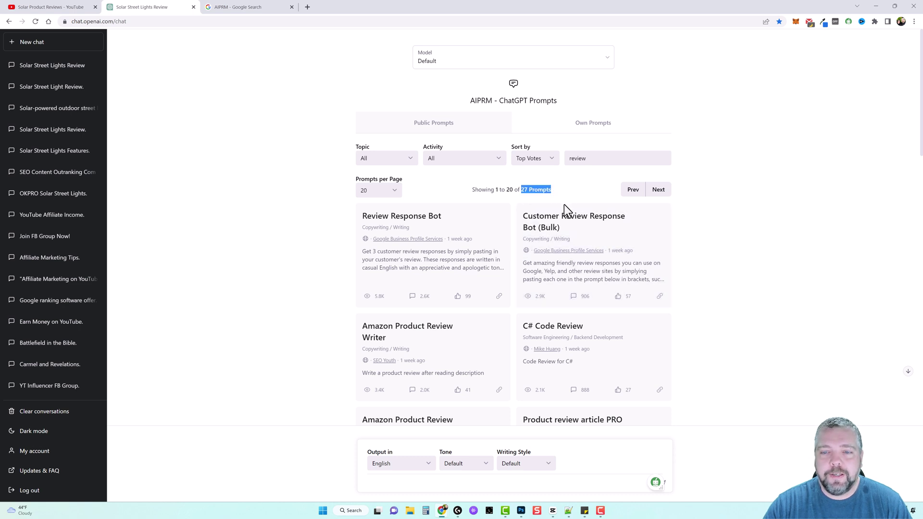
# Step: Browse the 27 prompts matching 'review', scrolling down the list and back up
pyautogui.click(696, 289)
pyautogui.scroll(-2, 720, 306)
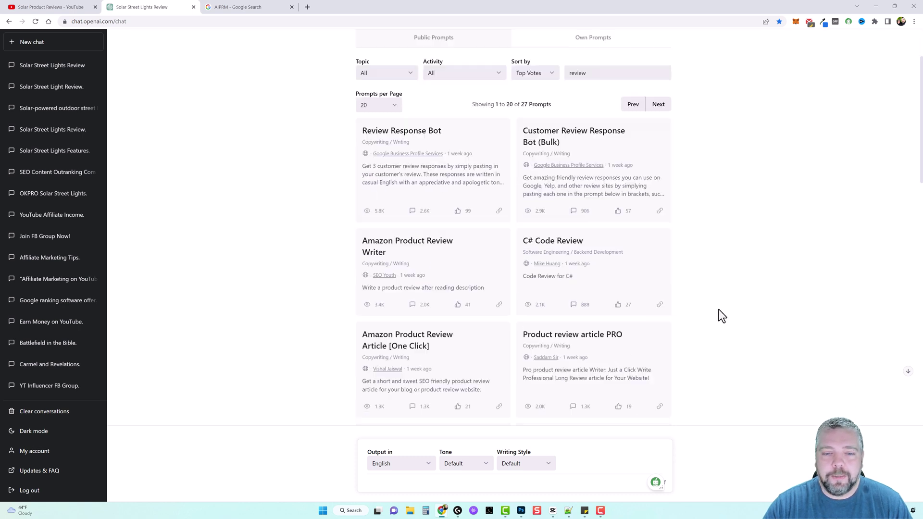
pyautogui.scroll(-1, 718, 310)
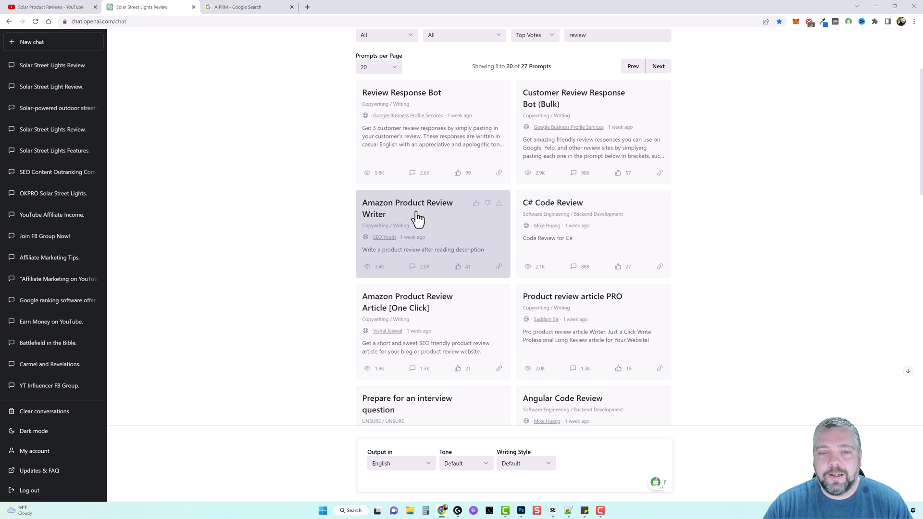
pyautogui.scroll(-3, 298, 315)
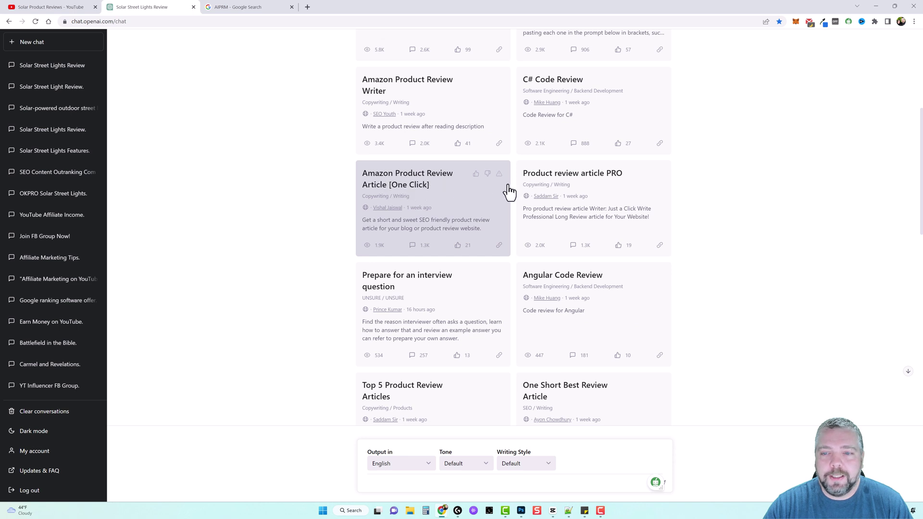
pyautogui.scroll(-4, 294, 256)
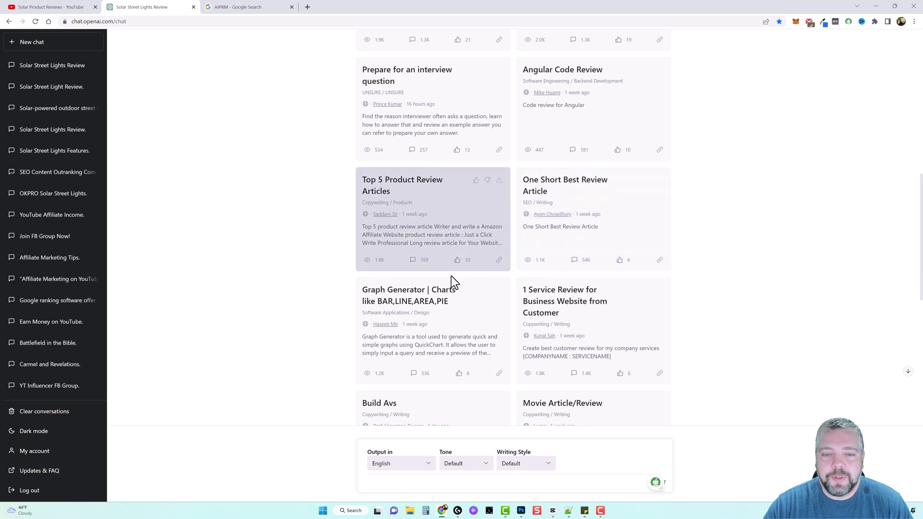
pyautogui.scroll(-2, 476, 264)
pyautogui.scroll(-4, 509, 241)
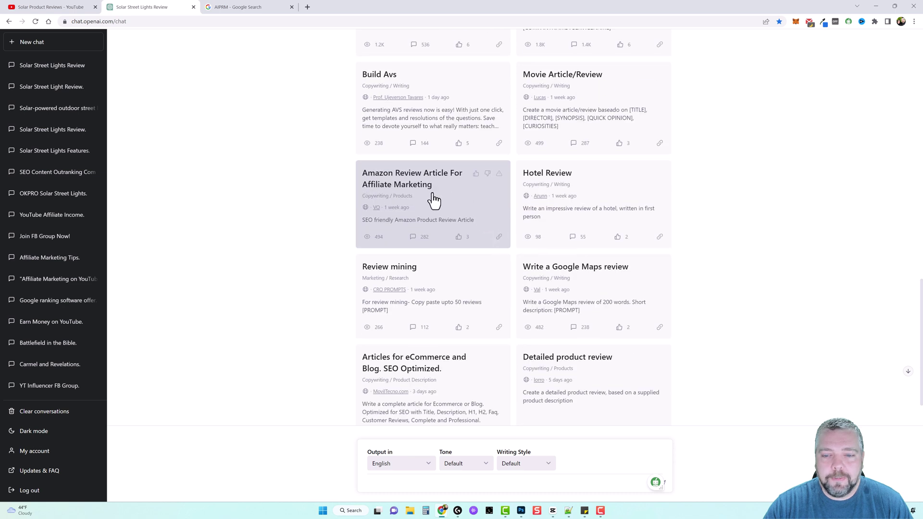
pyautogui.scroll(-1, 443, 241)
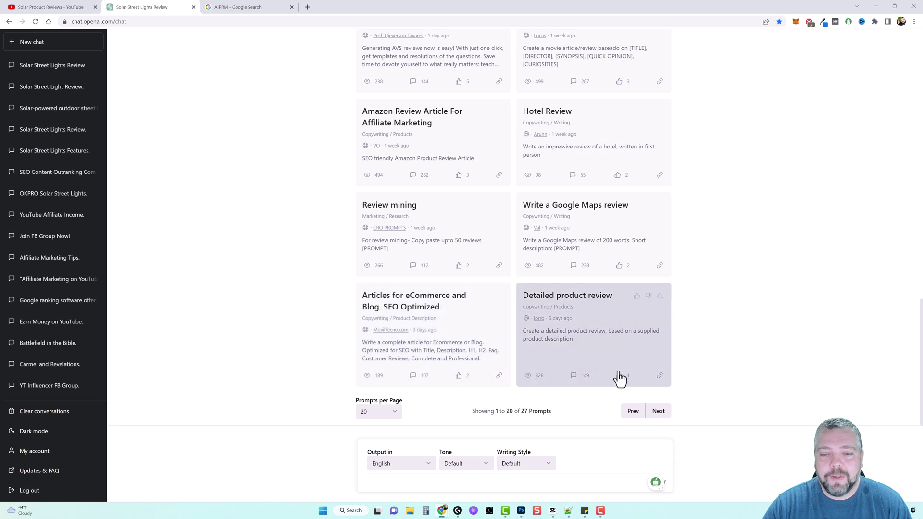
pyautogui.scroll(3, 601, 366)
pyautogui.scroll(6, 544, 331)
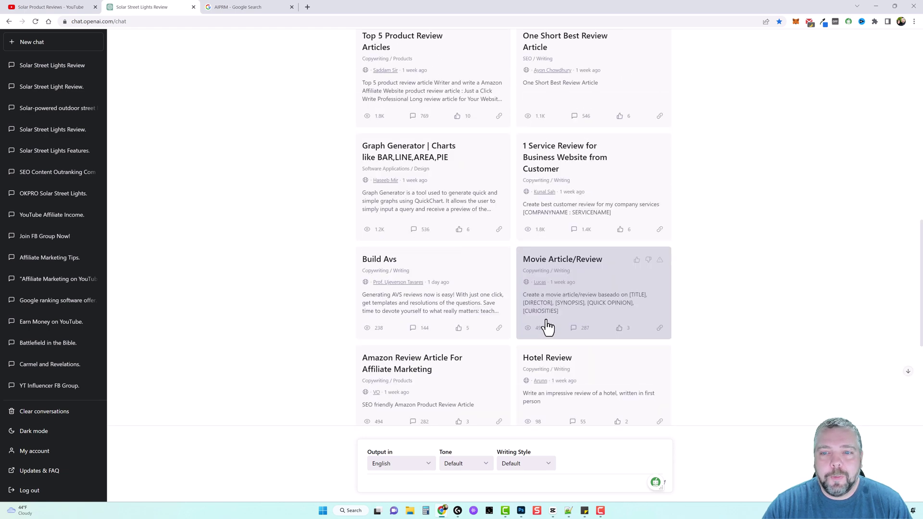
pyautogui.scroll(4, 548, 327)
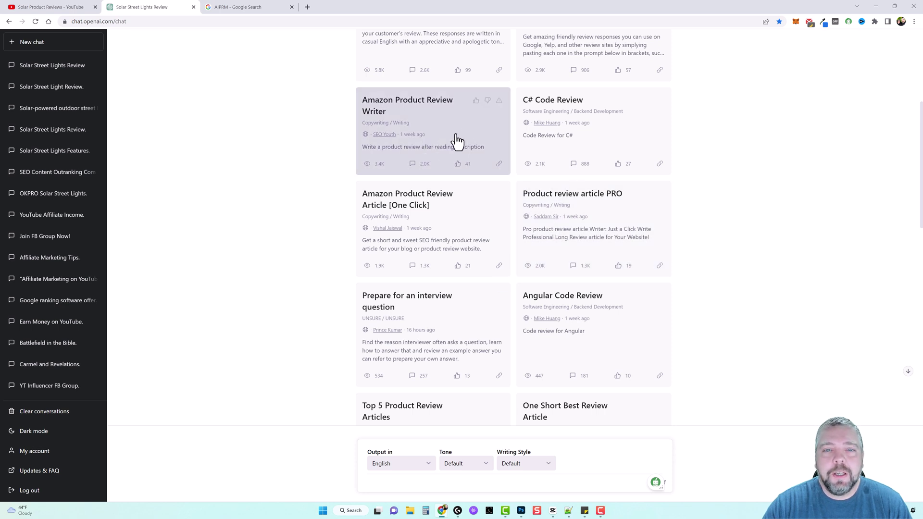
# Step: Load the Amazon Product Review Article [One Click] prompt and maximize the incognito Amazon window
pyautogui.click(443, 224)
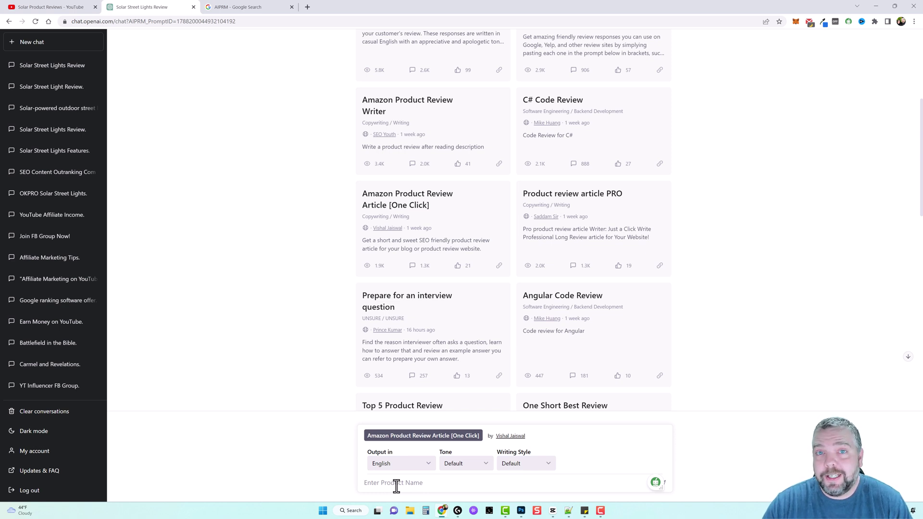
pyautogui.hotkey('alt', 'Tab')
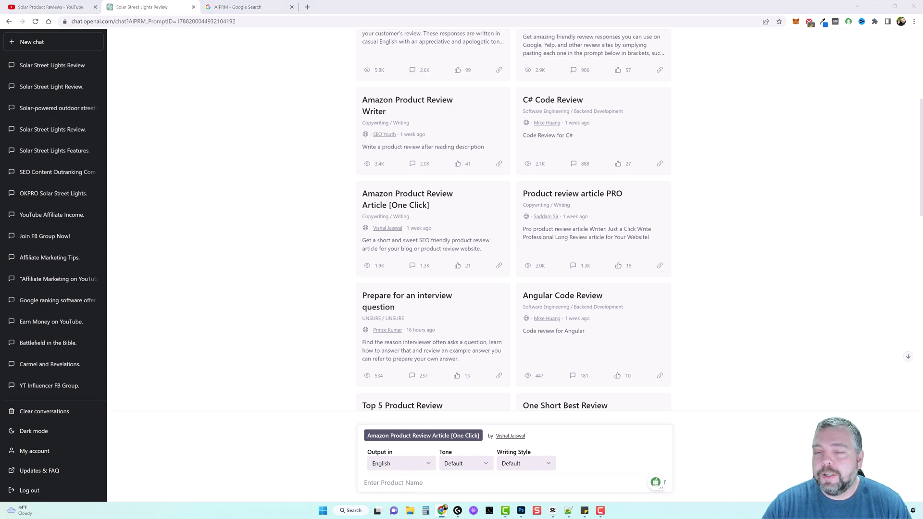
pyautogui.doubleClick(280, 102)
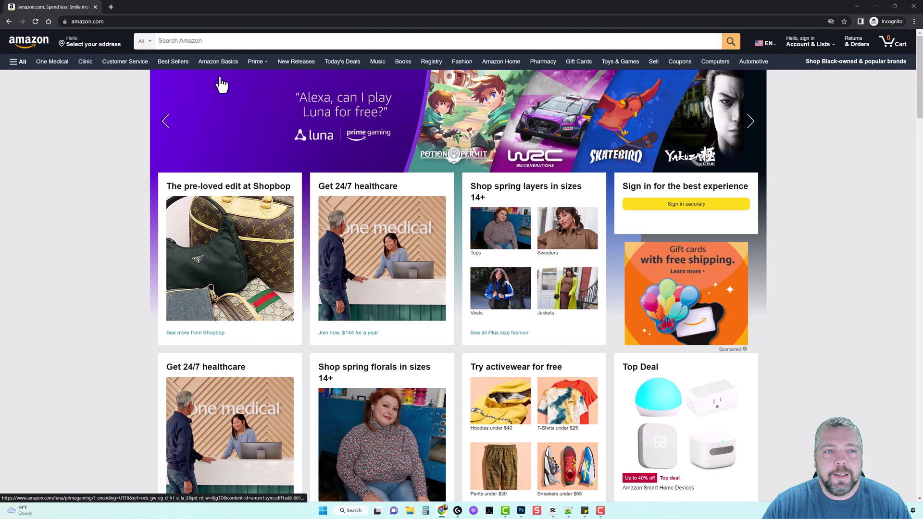
# Step: Search Amazon for 'solar lights' and browse the results
pyautogui.click(216, 42)
pyautogui.write('so')
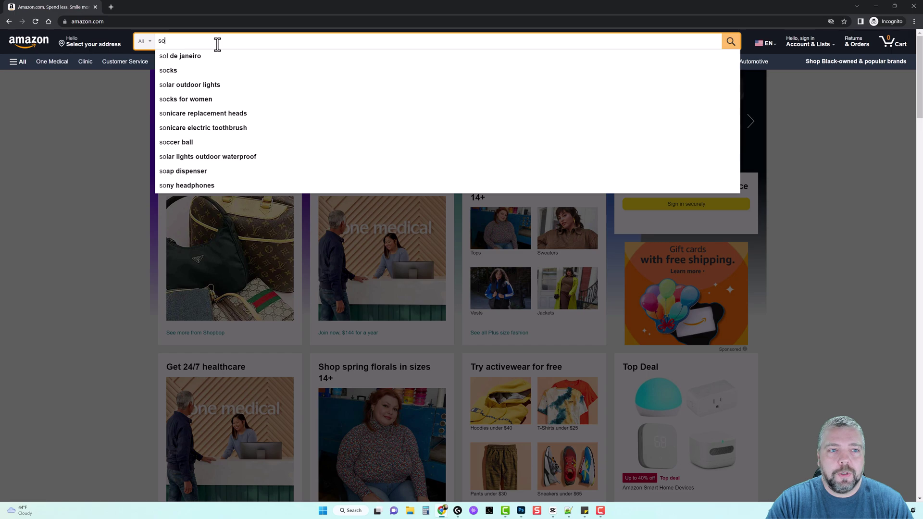
pyautogui.write('lar lights')
pyautogui.press('Return')
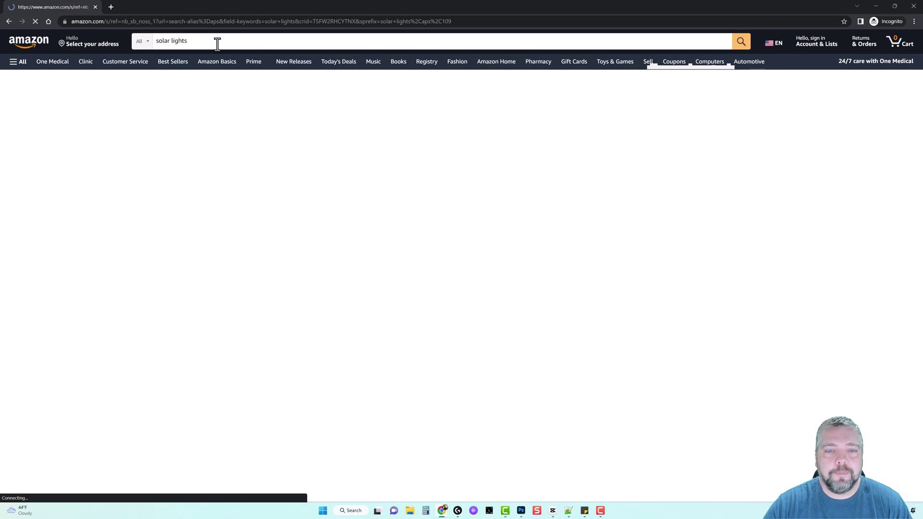
pyautogui.scroll(-10, 413, 316)
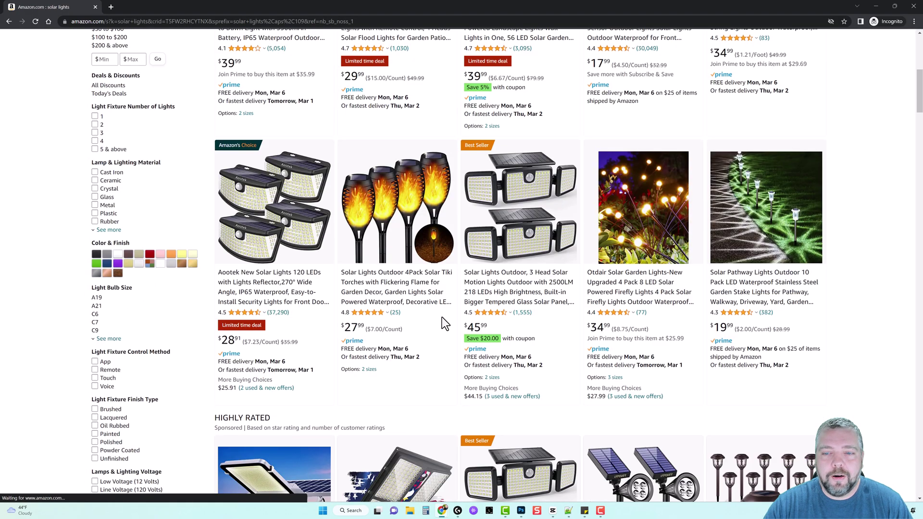
pyautogui.scroll(-15, 442, 317)
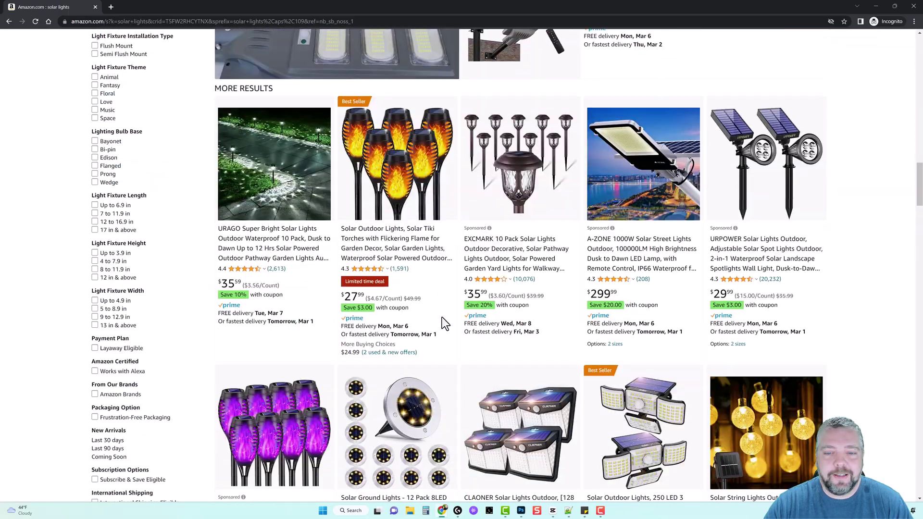
pyautogui.scroll(5, 442, 317)
pyautogui.scroll(20, 433, 333)
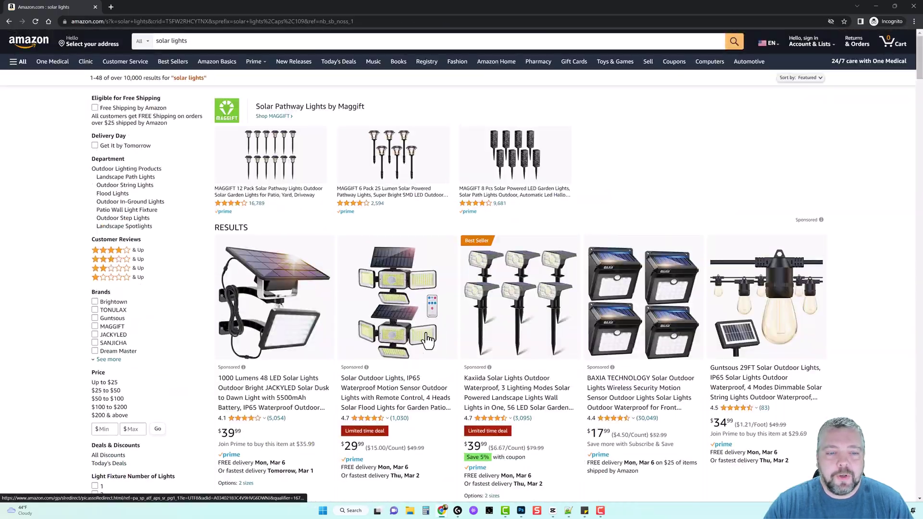
pyautogui.scroll(-2, 423, 312)
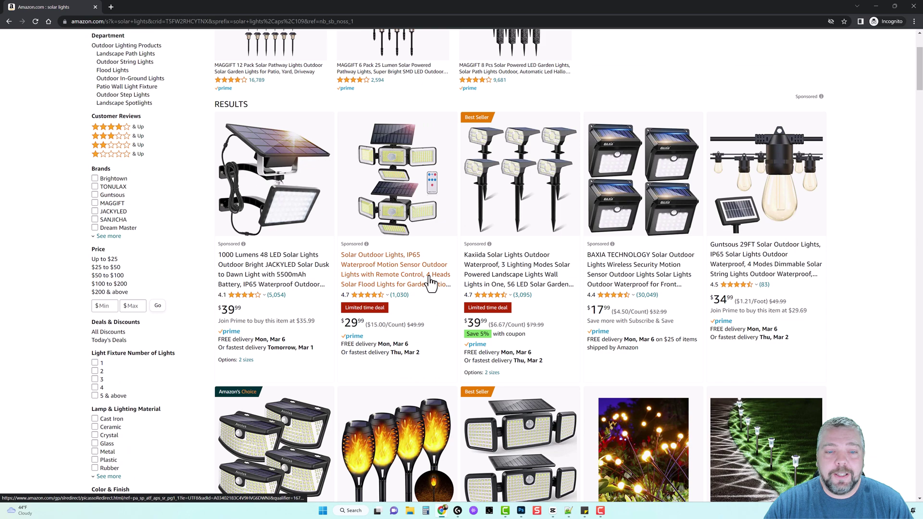
pyautogui.scroll(-4, 432, 288)
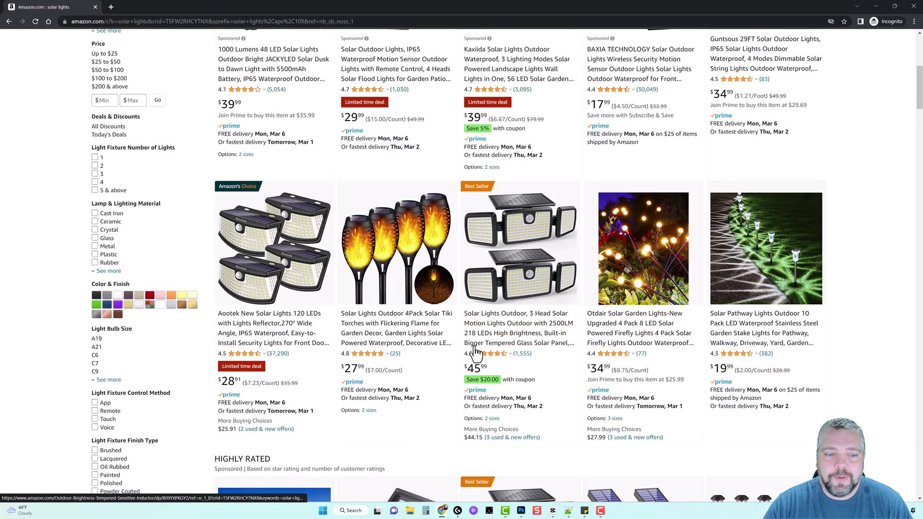
# Step: Copy the Aootek solar lights product title from its product page and return to ChatGPT
pyautogui.click(280, 246)
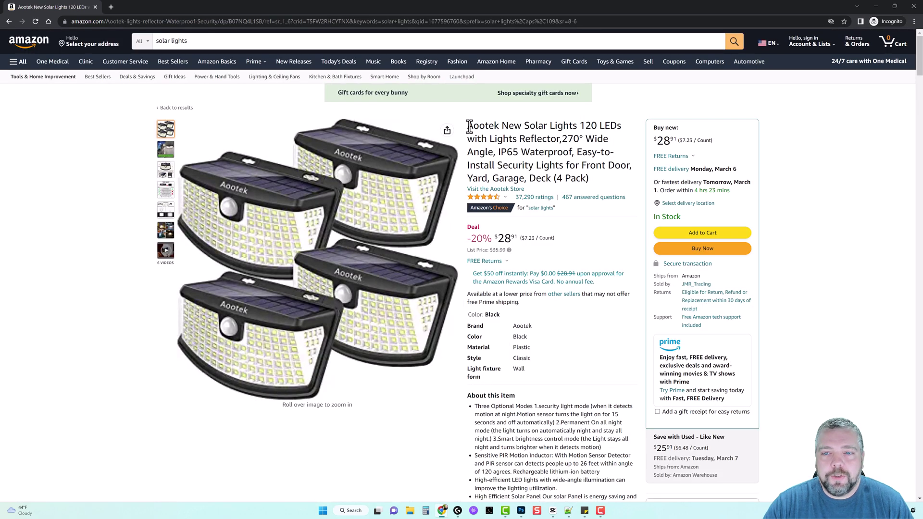
pyautogui.moveTo(469, 126); pyautogui.dragTo(547, 179)
pyautogui.rightClick(529, 164)
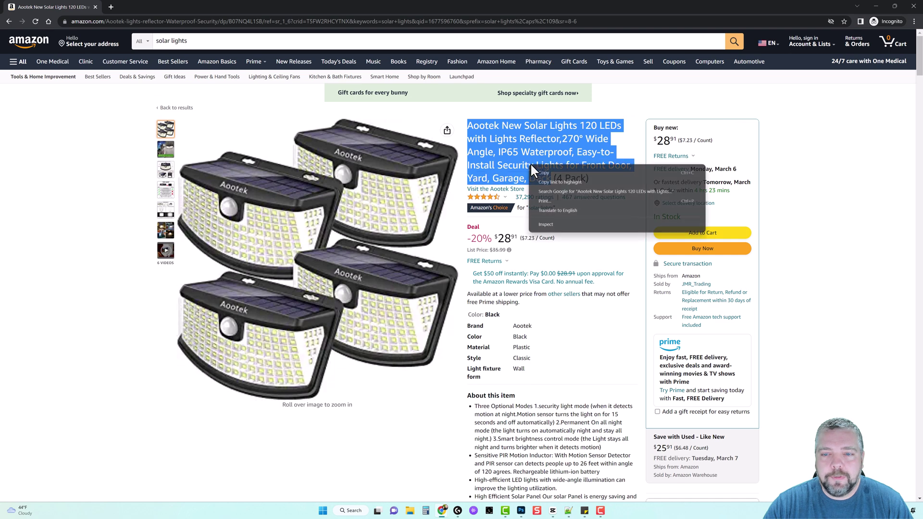
pyautogui.click(543, 169)
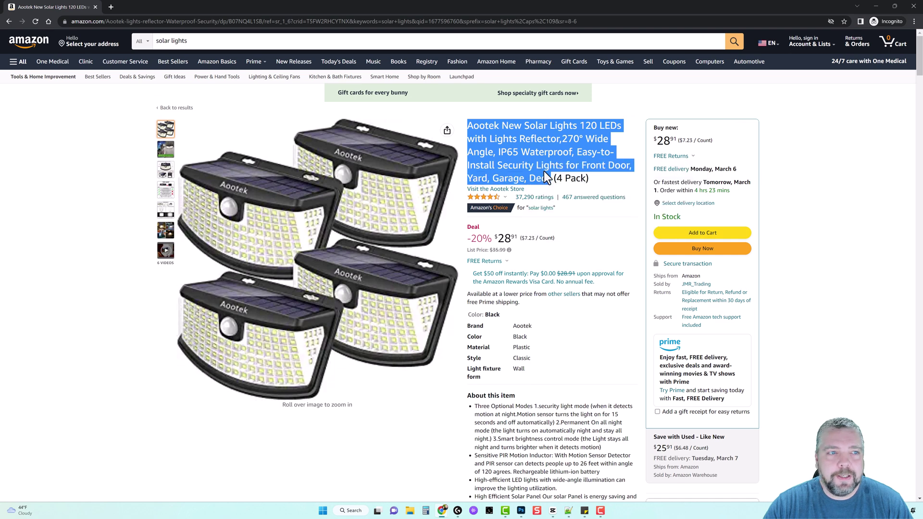
pyautogui.hotkey('alt', 'Tab')
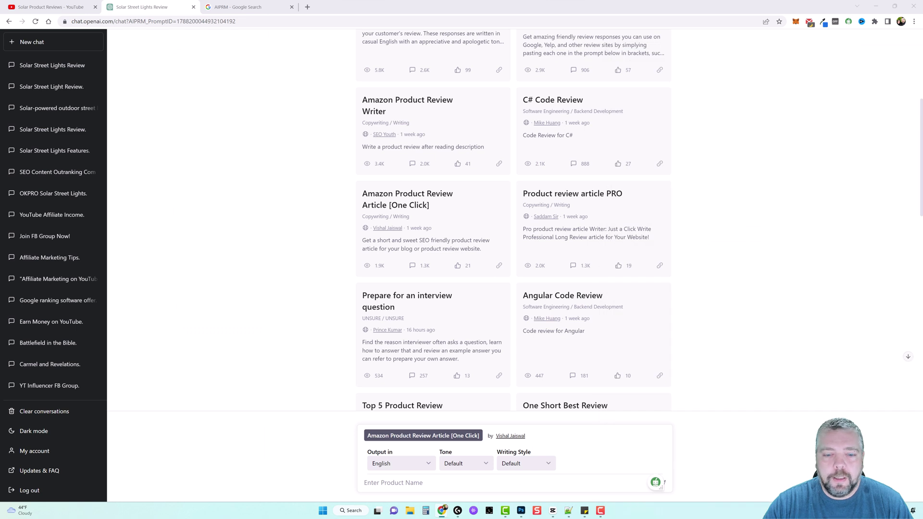
# Step: Submit the pasted Aootek title as product name with Formal tone and Conversational writing style
pyautogui.rightClick(428, 484)
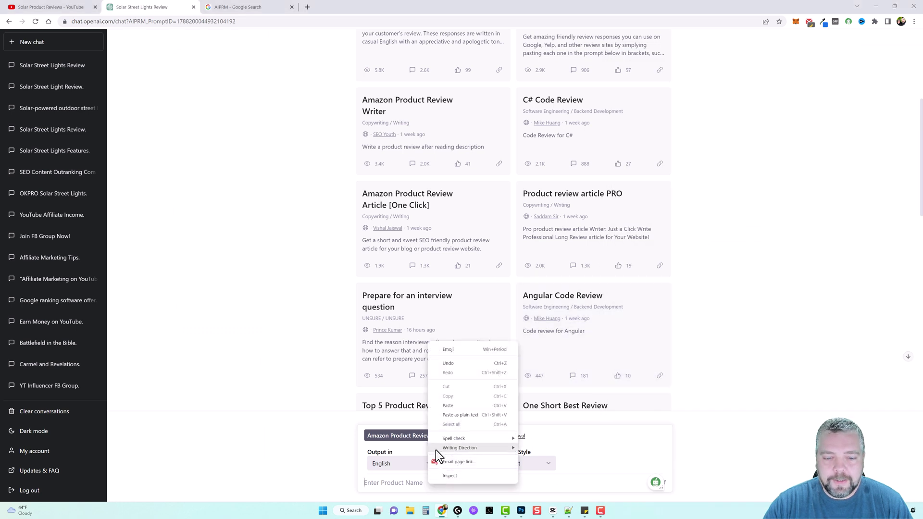
pyautogui.click(445, 406)
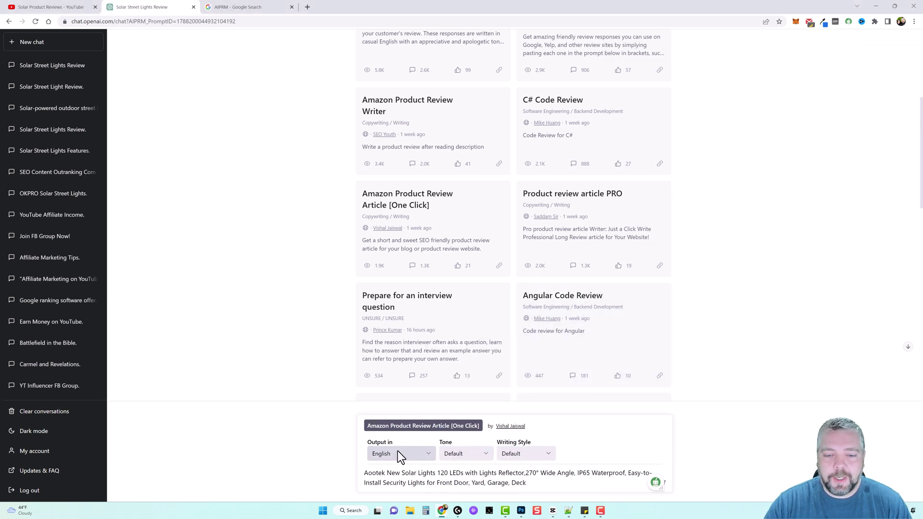
pyautogui.click(483, 454)
pyautogui.scroll(-1, 468, 431)
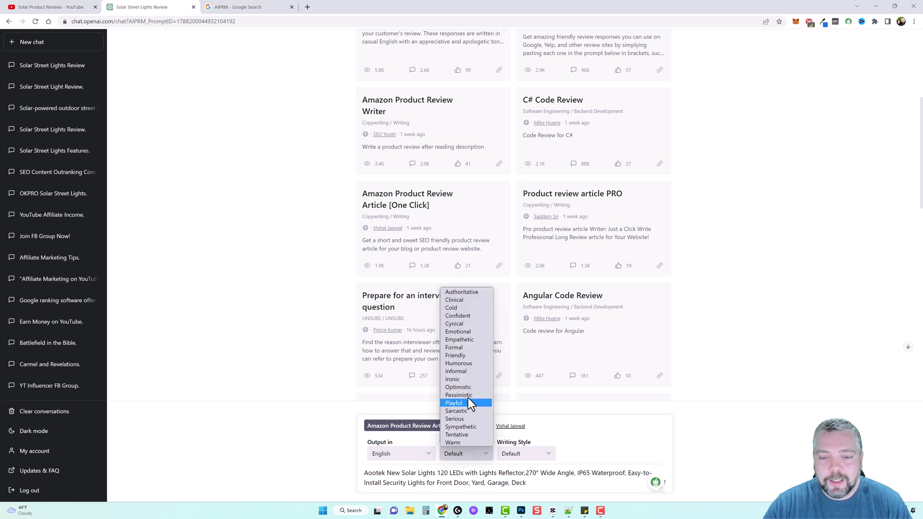
pyautogui.scroll(1, 469, 377)
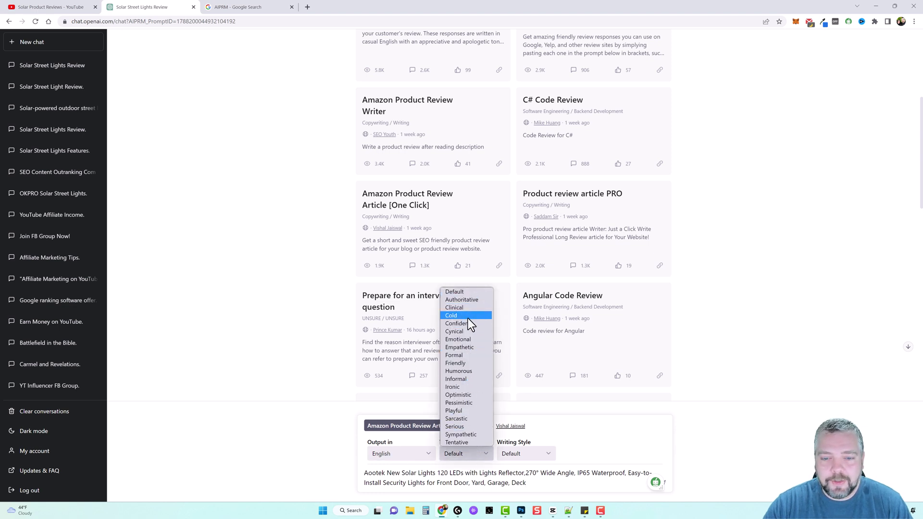
pyautogui.click(470, 357)
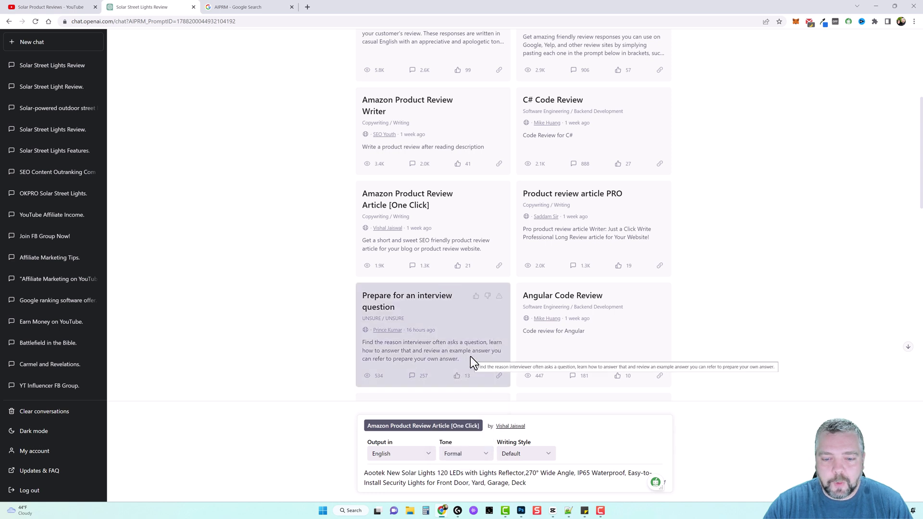
pyautogui.click(525, 456)
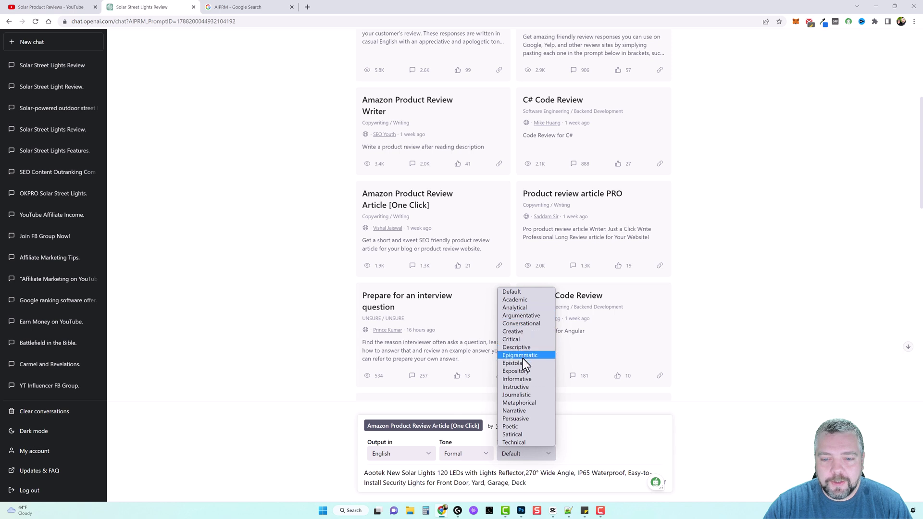
pyautogui.click(525, 324)
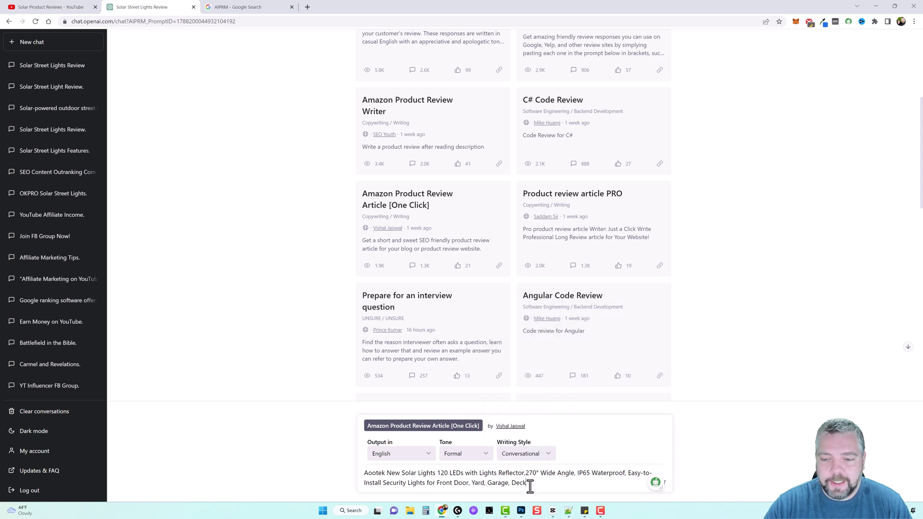
pyautogui.press('Return')
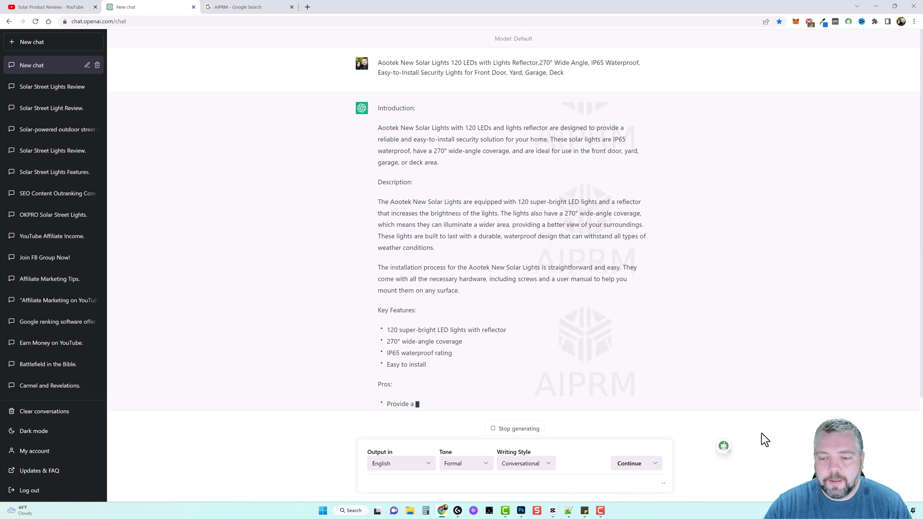
# Step: Read through the finished review, highlighting its Introduction, Description and Conclusion paragraphs
pyautogui.scroll(3, 447, 200)
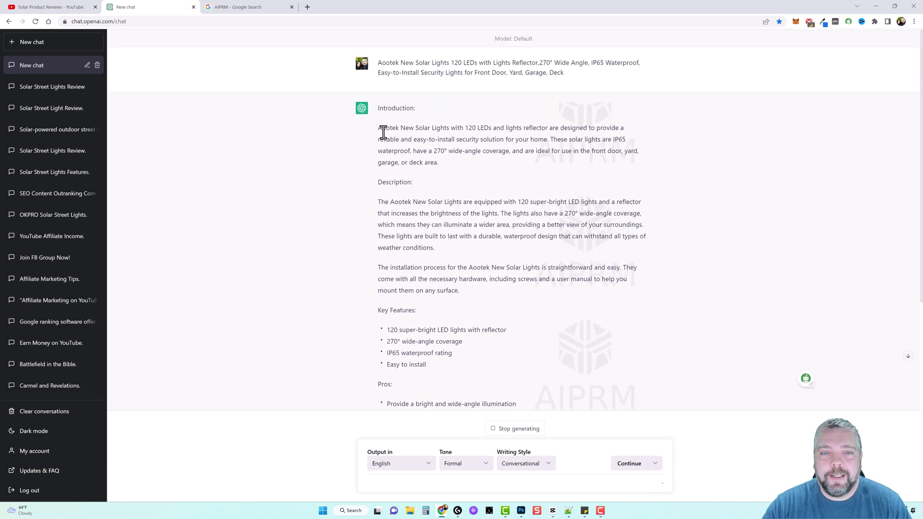
pyautogui.moveTo(380, 128); pyautogui.dragTo(458, 159)
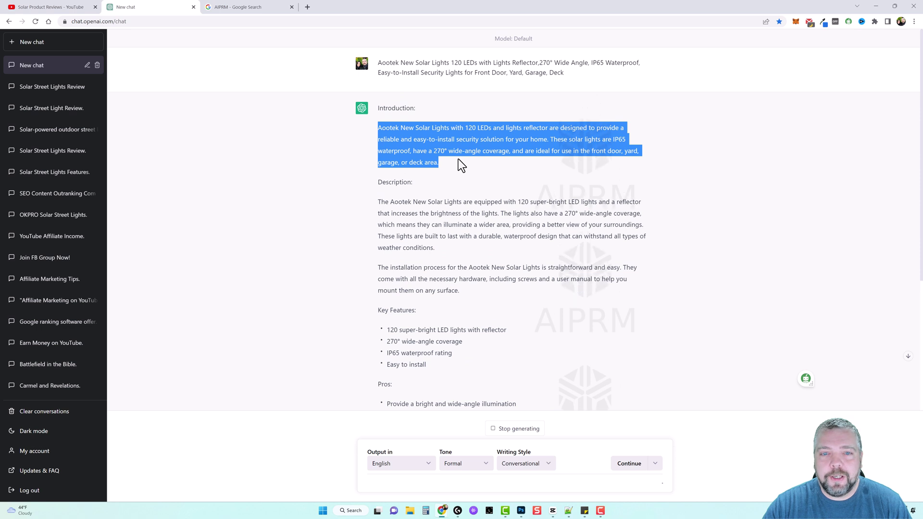
pyautogui.scroll(-1, 433, 183)
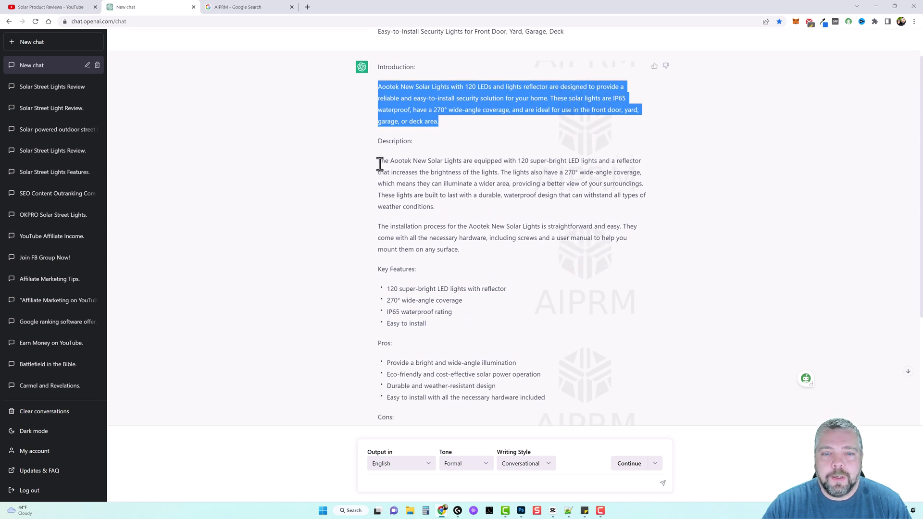
pyautogui.moveTo(380, 162); pyautogui.dragTo(495, 247)
pyautogui.scroll(-3, 489, 252)
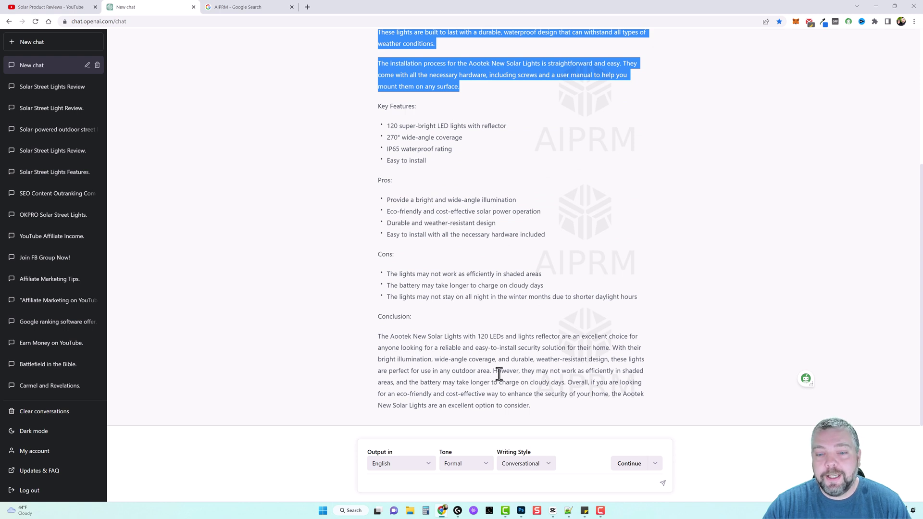
pyautogui.click(488, 308)
pyautogui.scroll(3, 498, 356)
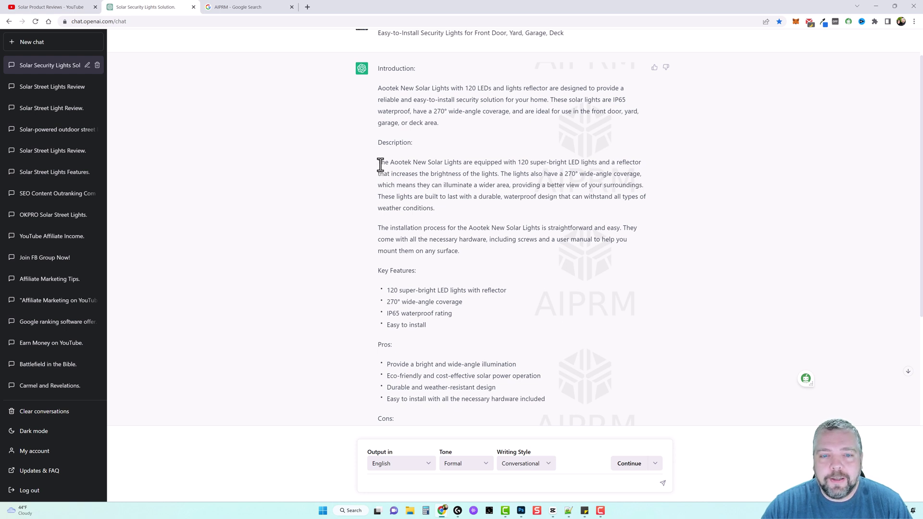
pyautogui.moveTo(379, 163); pyautogui.dragTo(476, 258)
pyautogui.scroll(-3, 482, 276)
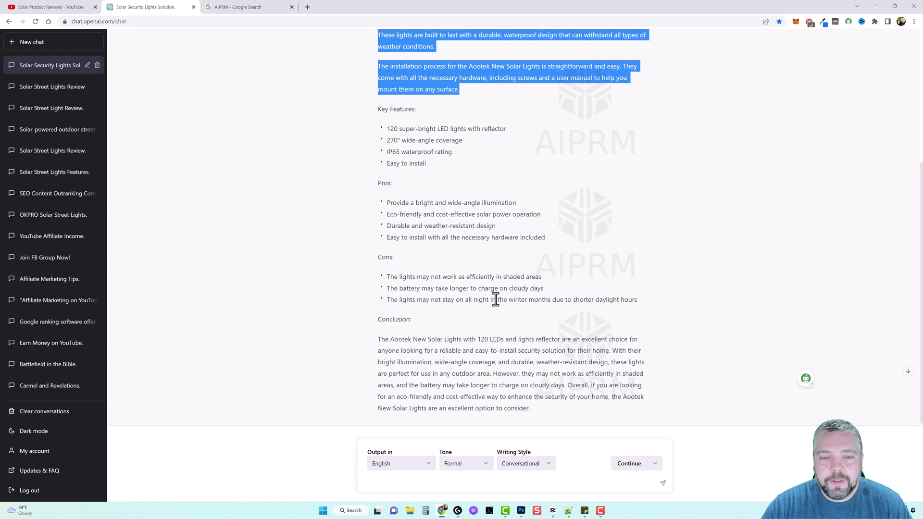
pyautogui.moveTo(379, 337); pyautogui.dragTo(538, 406)
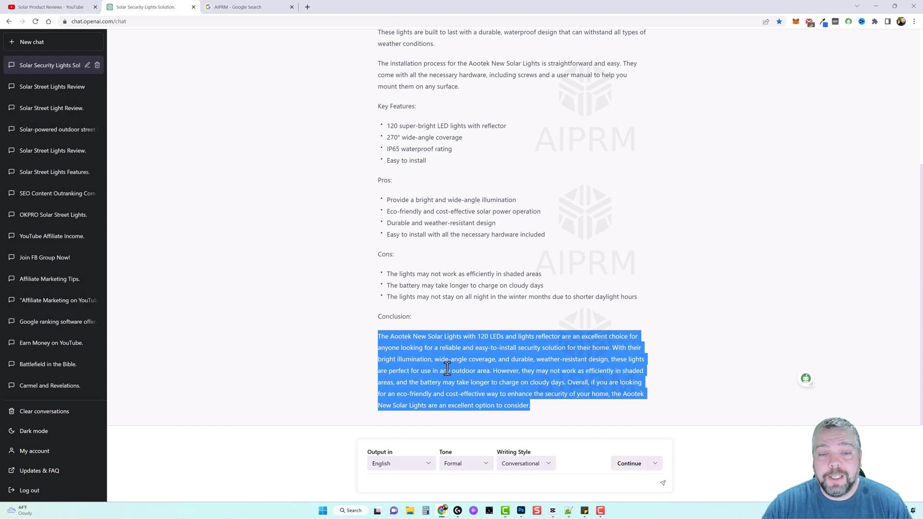
pyautogui.scroll(5, 447, 368)
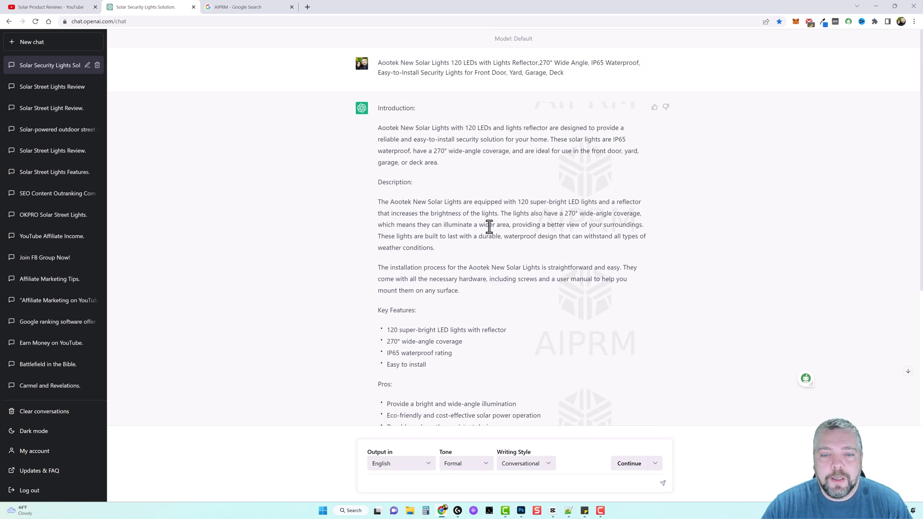
# Step: In a new chat, send the pasted Aootek title to the Product review article PRO prompt
pyautogui.click(44, 43)
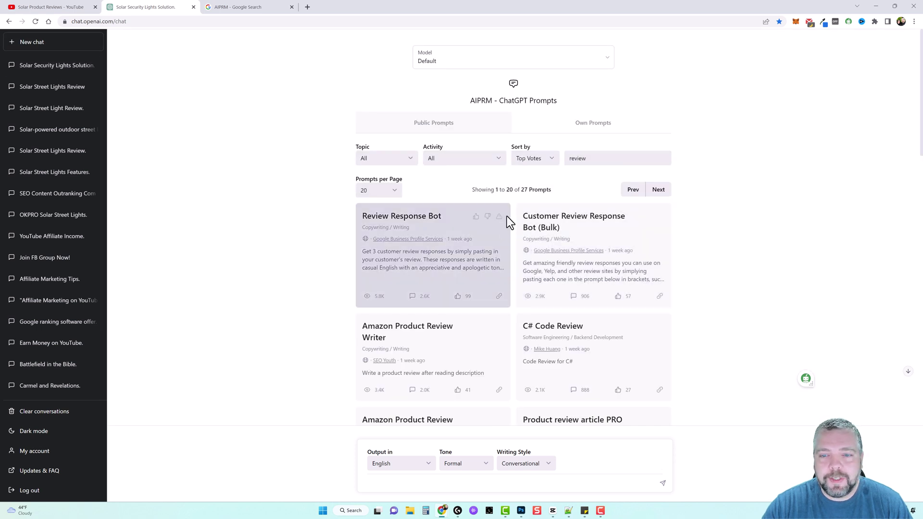
pyautogui.scroll(-8, 512, 306)
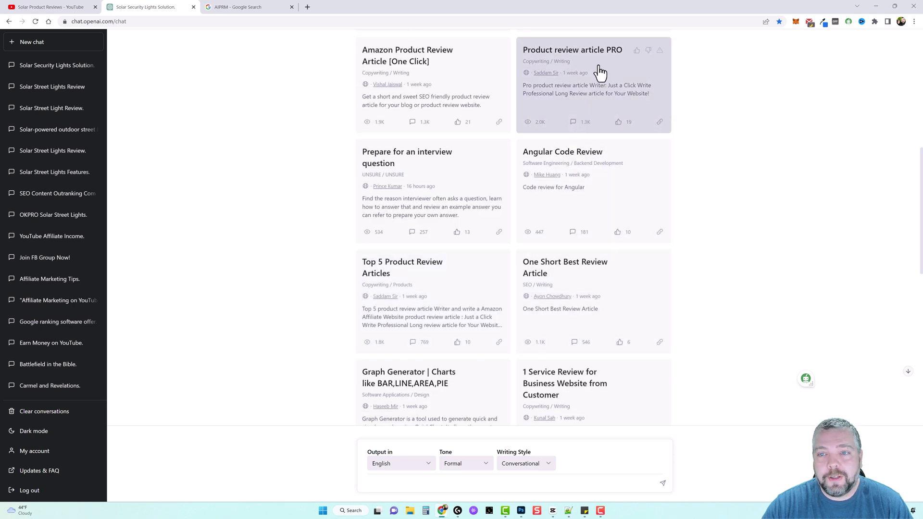
pyautogui.click(586, 93)
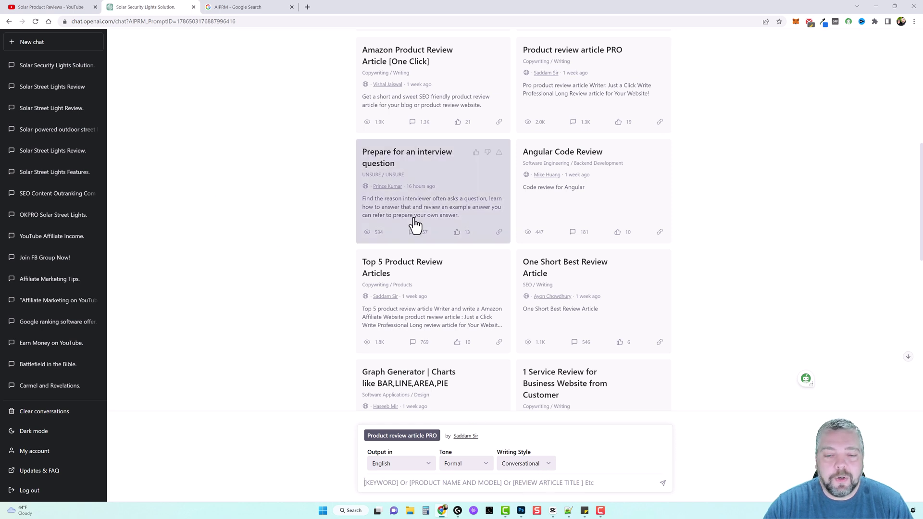
pyautogui.rightClick(448, 482)
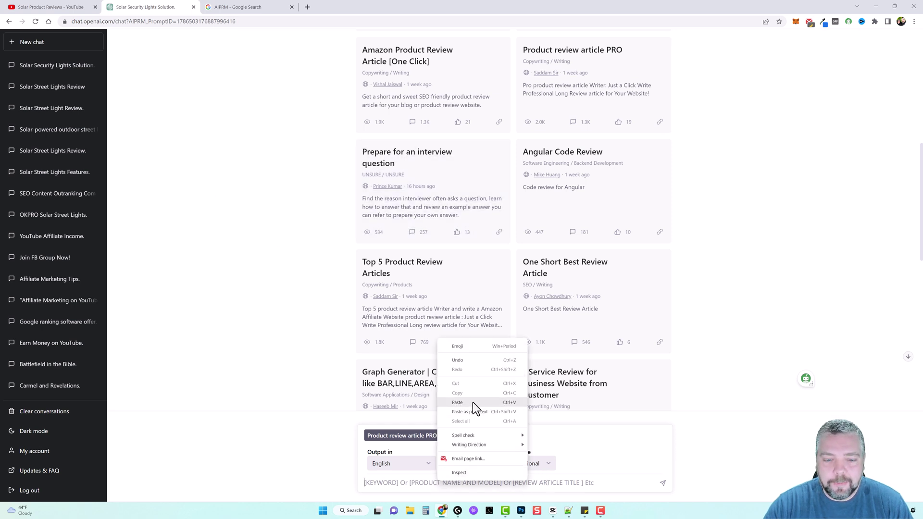
pyautogui.click(472, 402)
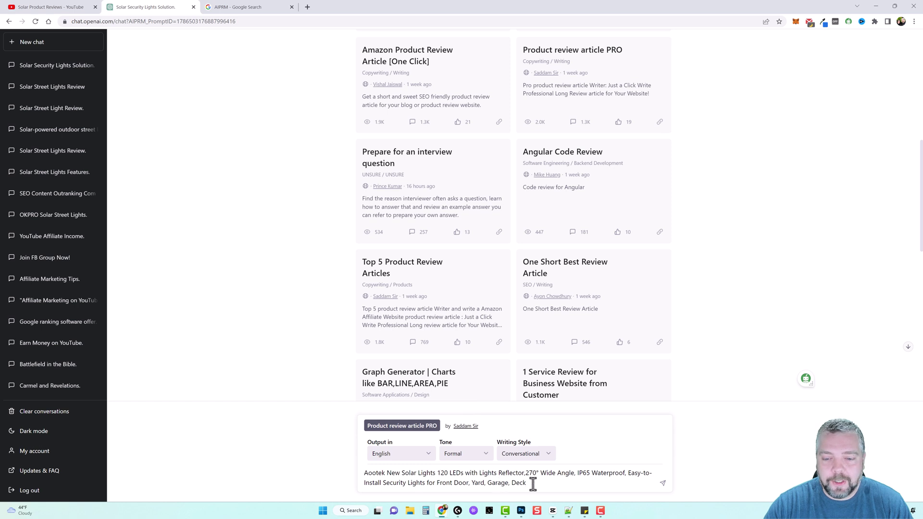
pyautogui.press('Return')
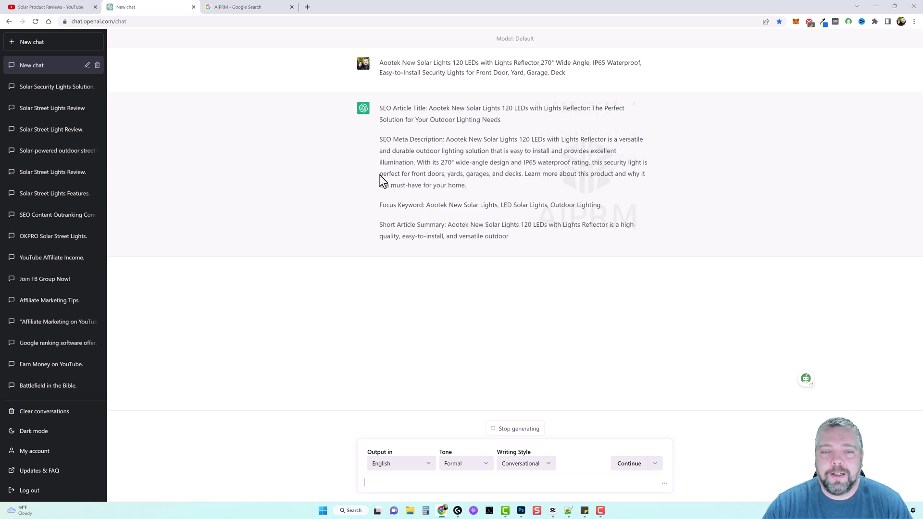
# Step: Highlight the SEO Meta Description and Short Article Summary labels as the article generates
pyautogui.moveTo(379, 140); pyautogui.dragTo(442, 140)
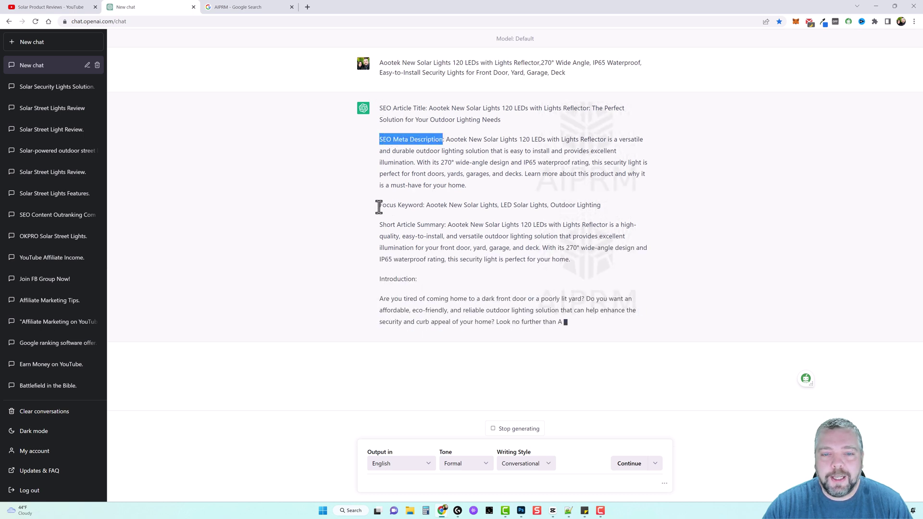
pyautogui.moveTo(378, 205); pyautogui.dragTo(441, 224)
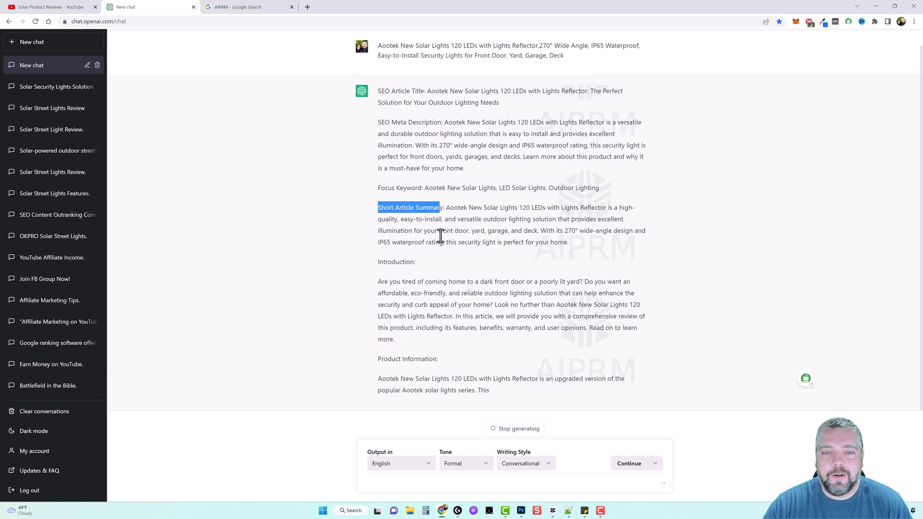
pyautogui.click(440, 229)
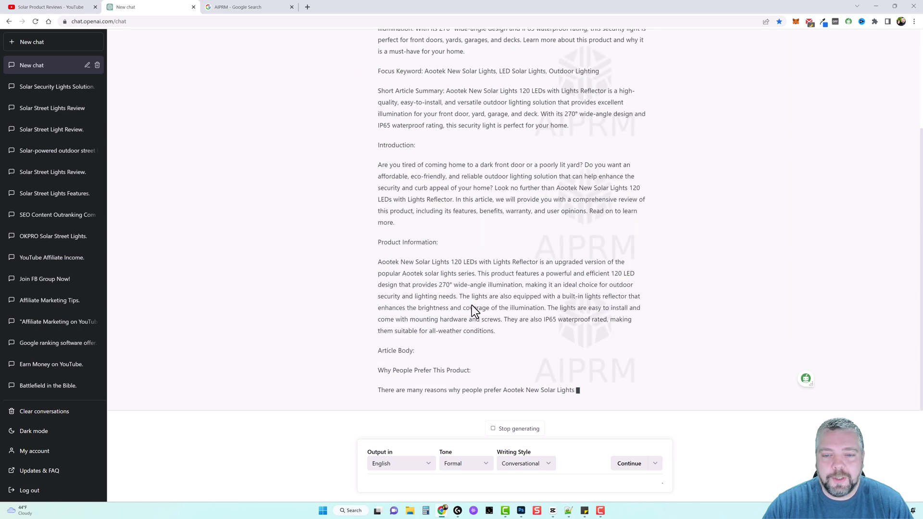
pyautogui.scroll(3, 471, 304)
pyautogui.scroll(-4, 473, 305)
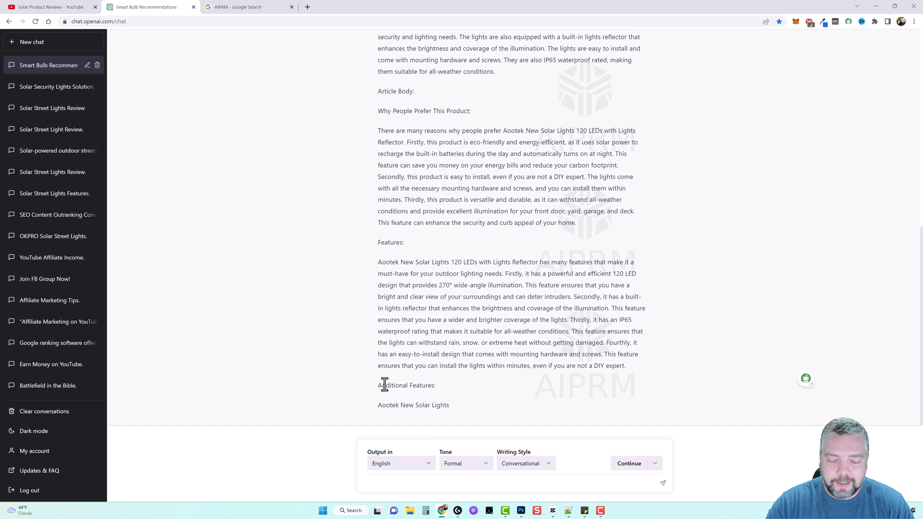
# Step: Send 'cont' to continue the article and scroll through the added Warranty, Verdict and Pros/Cons sections
pyautogui.write('continue')
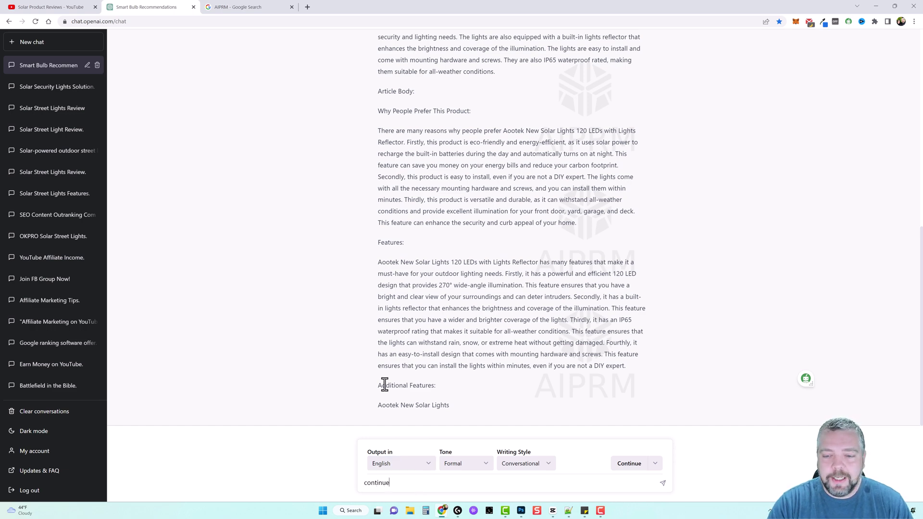
pyautogui.press('Return')
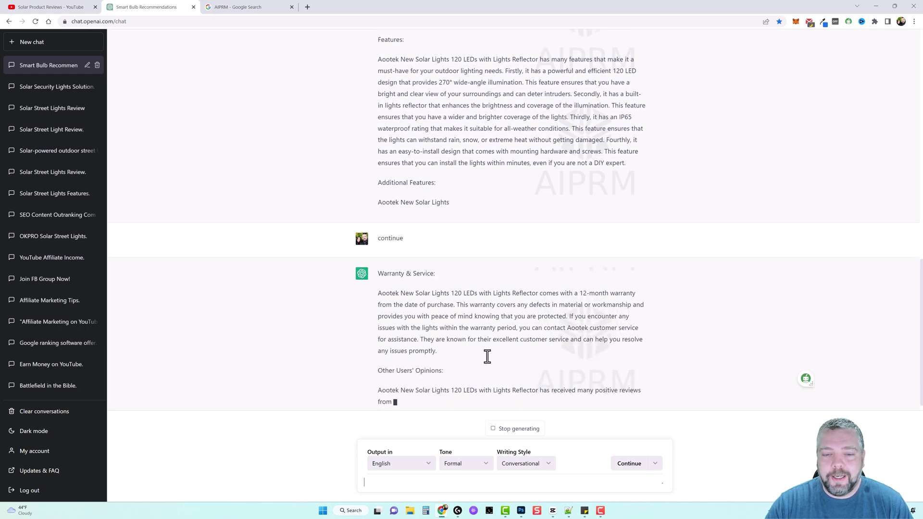
pyautogui.scroll(15, 495, 362)
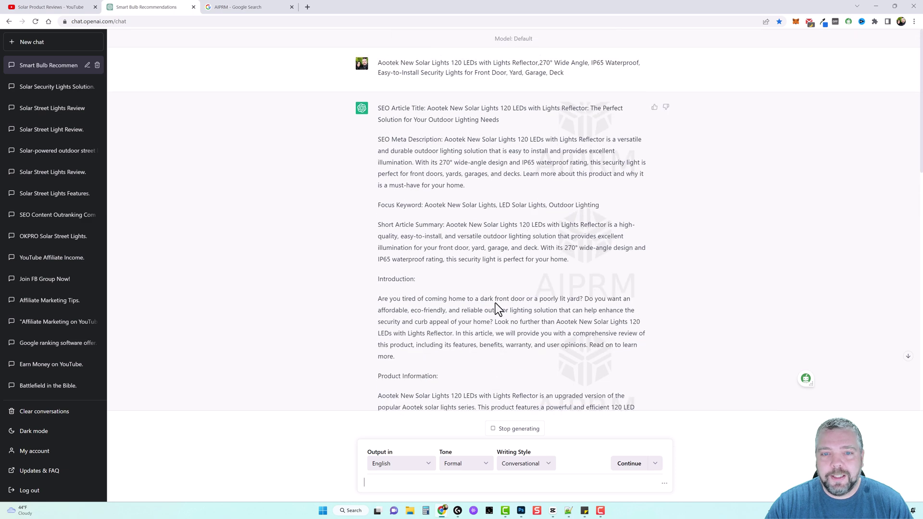
pyautogui.scroll(-15, 495, 302)
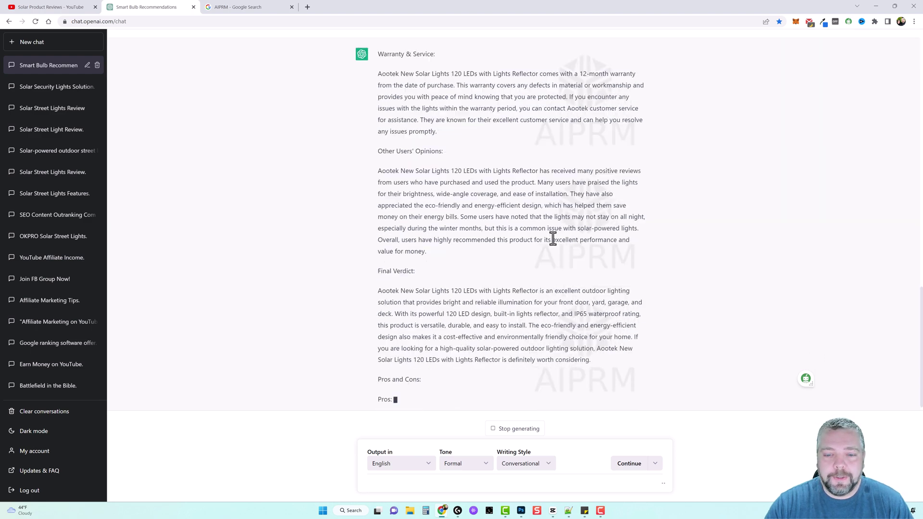
pyautogui.scroll(15, 526, 360)
pyautogui.scroll(6, 529, 365)
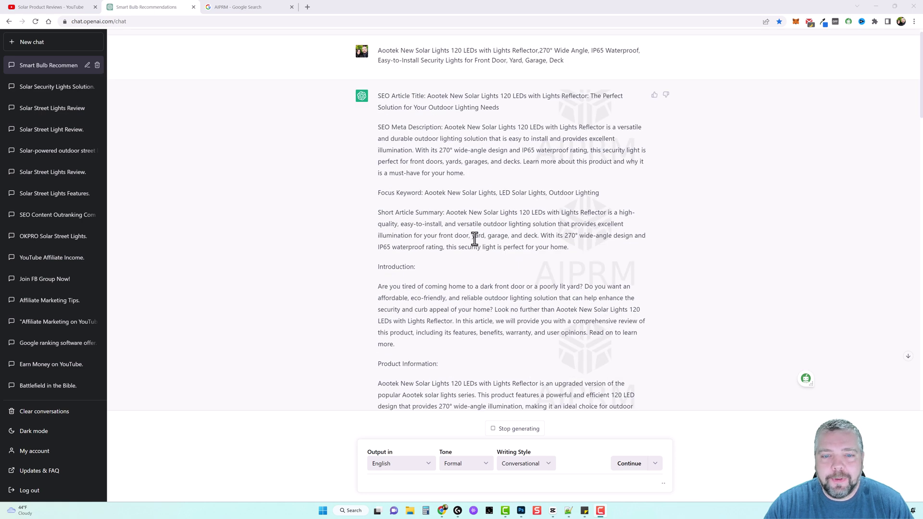
pyautogui.scroll(-3, 527, 318)
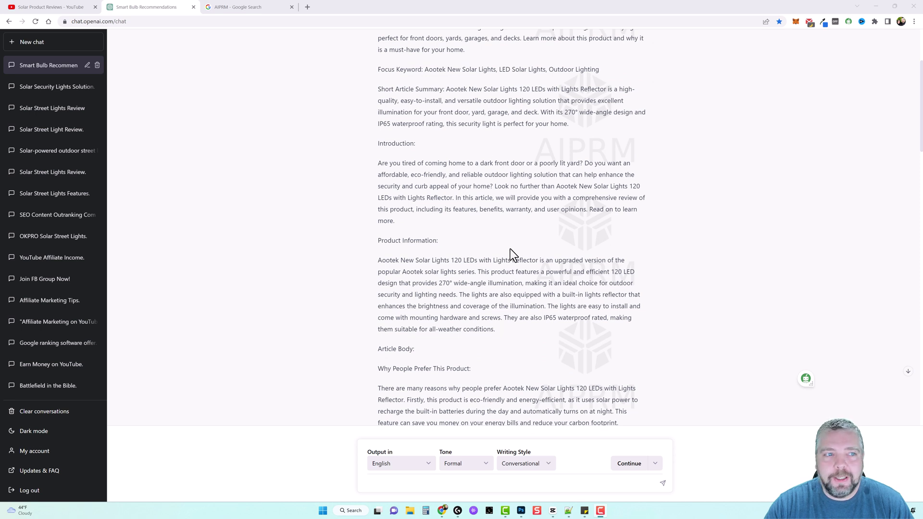
# Step: Start a new chat and load the Amazon Review Article For Affiliate Marketing prompt
pyautogui.click(50, 43)
pyautogui.scroll(-9, 471, 279)
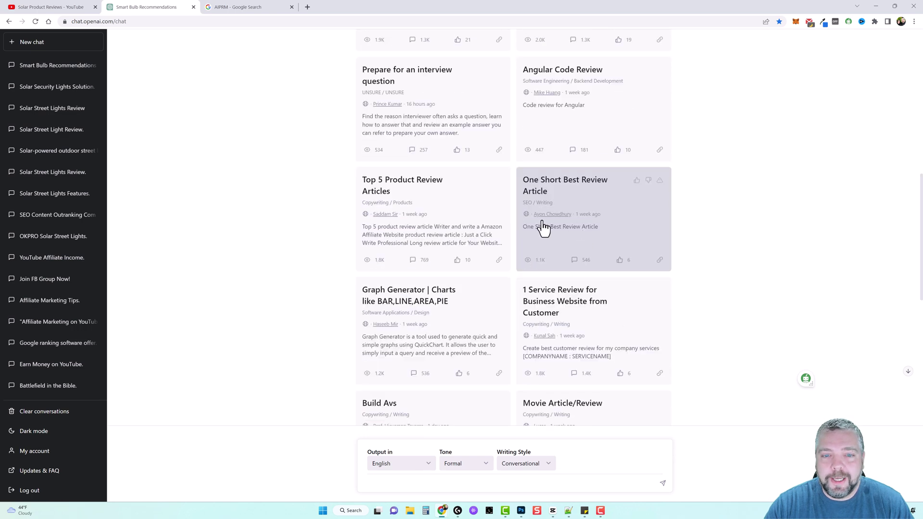
pyautogui.scroll(-4, 592, 235)
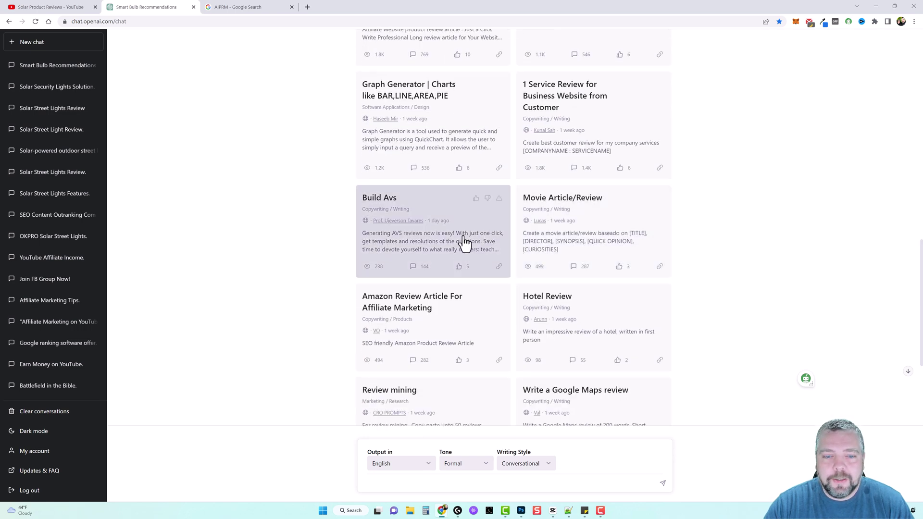
pyautogui.scroll(-4, 454, 330)
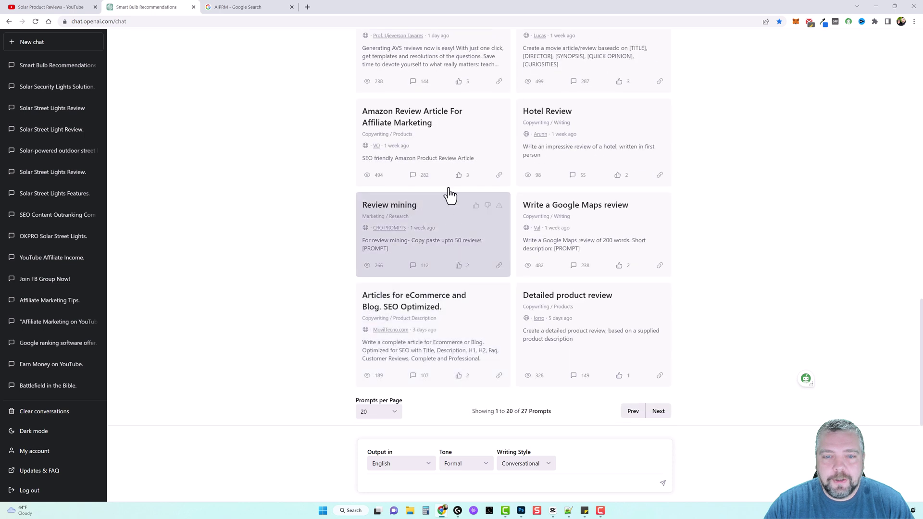
pyautogui.click(443, 142)
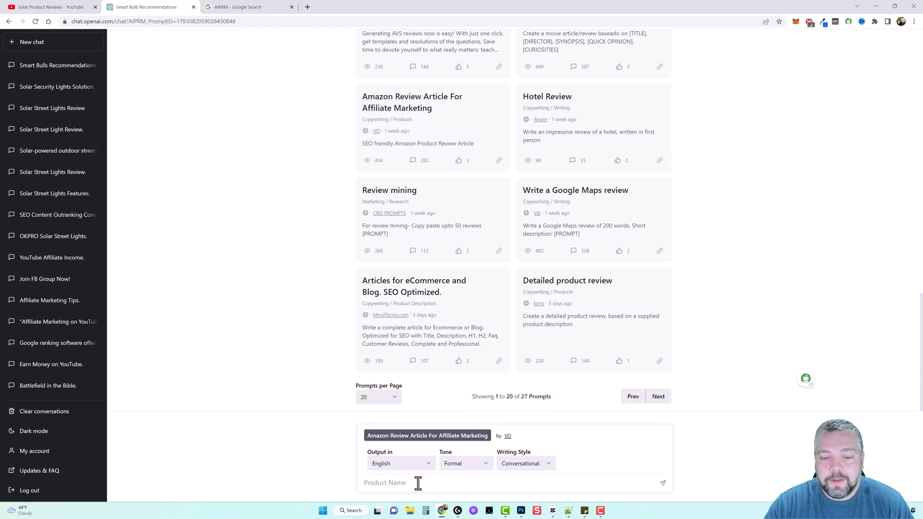
# Step: Search the AIPRM library for 'youtube' and load the YouTube Script Creator prompt
pyautogui.scroll(15, 320, 316)
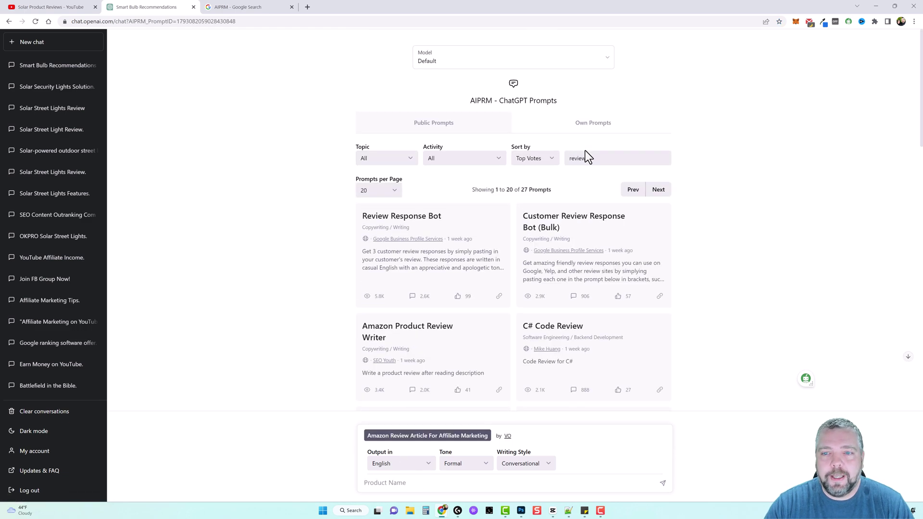
pyautogui.doubleClick(585, 153)
pyautogui.write('youtube')
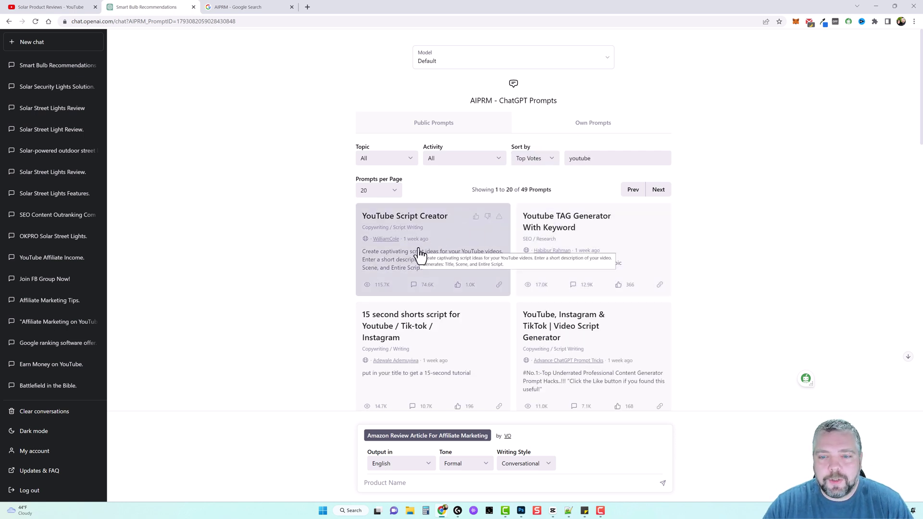
pyautogui.click(439, 252)
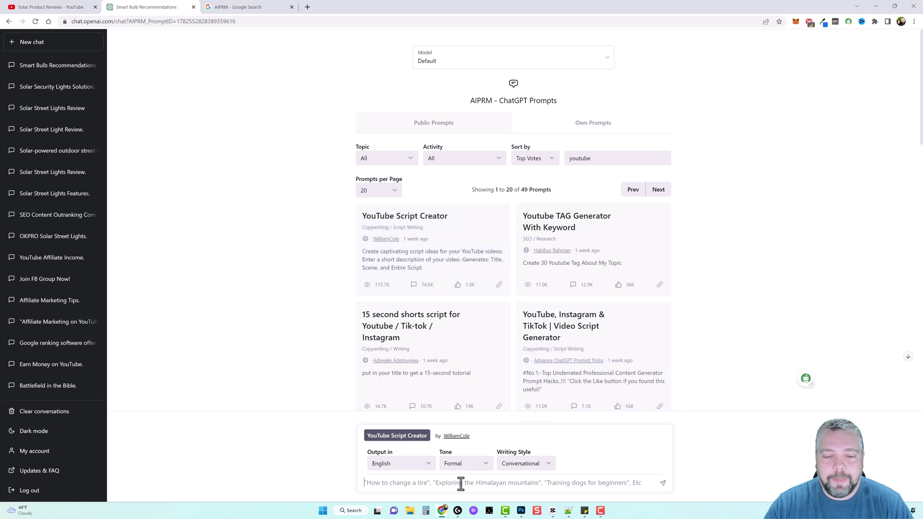
# Step: Paste the Aootek solar lights product title and send it to generate the YouTube script
pyautogui.write('Aootek New Solar Lights 120 LEDs with Lights Reflector,270° Wide Angle, IP65 Waterproof, Easy-to-Install Security Lights for Front Door, Yard, Garage, Deck')
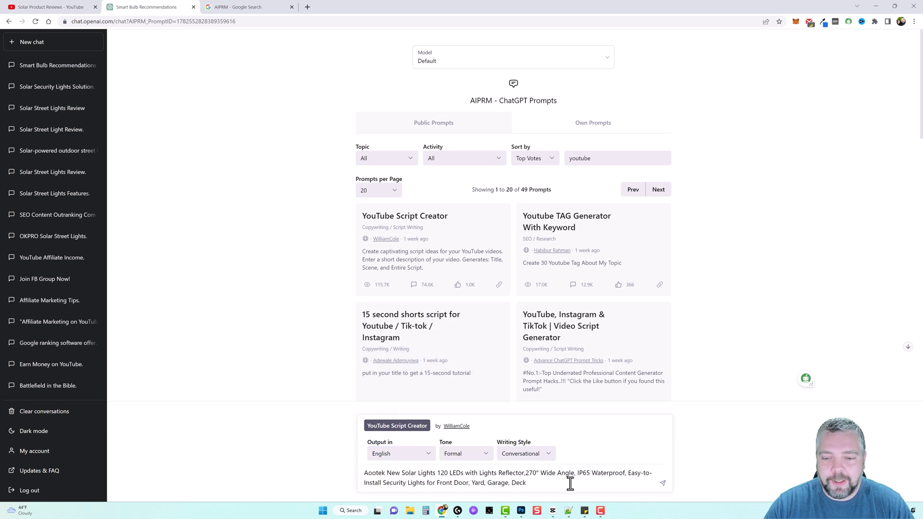
pyautogui.press('Return')
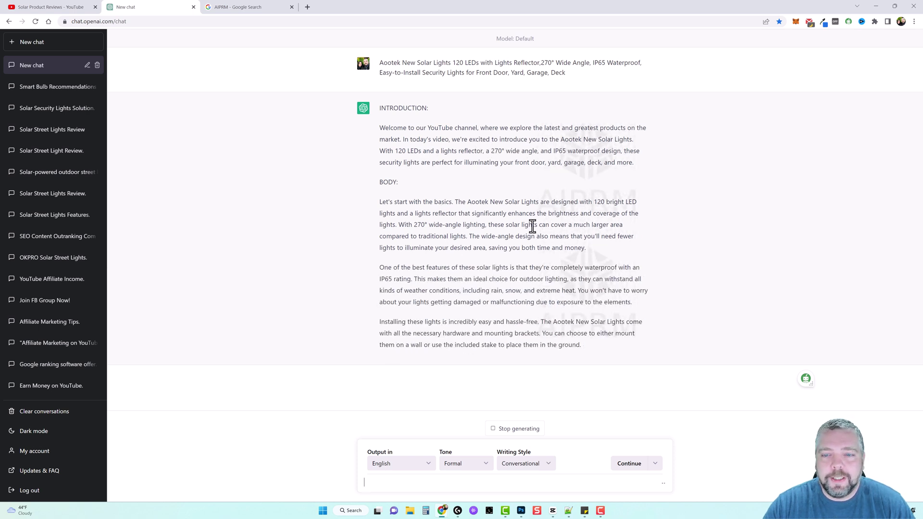
pyautogui.moveTo(455, 202); pyautogui.dragTo(509, 239)
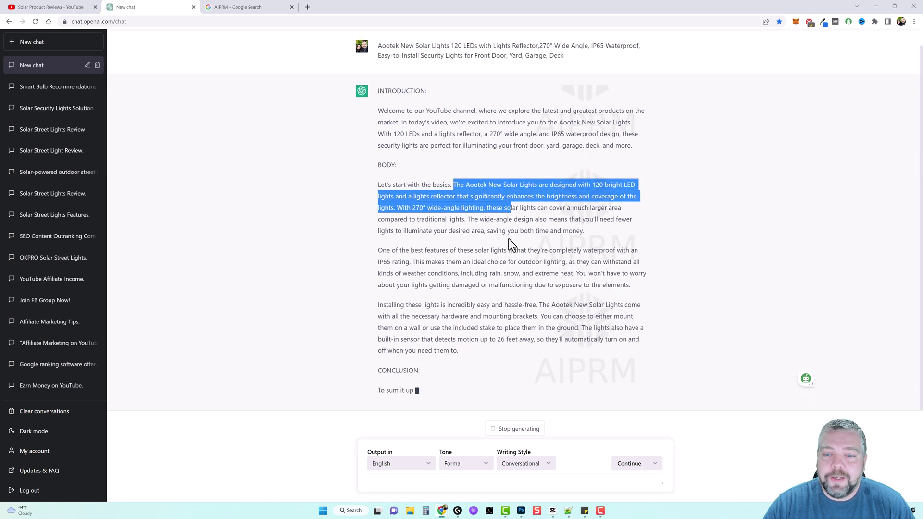
pyautogui.click(509, 239)
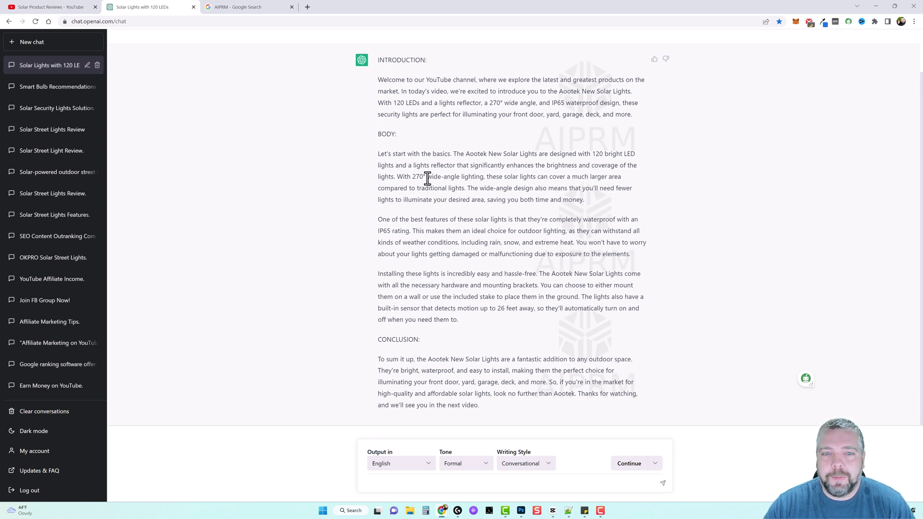
pyautogui.moveTo(378, 79)
pyautogui.mouseDown()
pyautogui.moveTo(439, 108)
pyautogui.moveTo(478, 255)
pyautogui.moveTo(500, 405)
pyautogui.moveTo(383, 132)
pyautogui.moveTo(379, 86)
pyautogui.mouseUp()
pyautogui.click(466, 322)
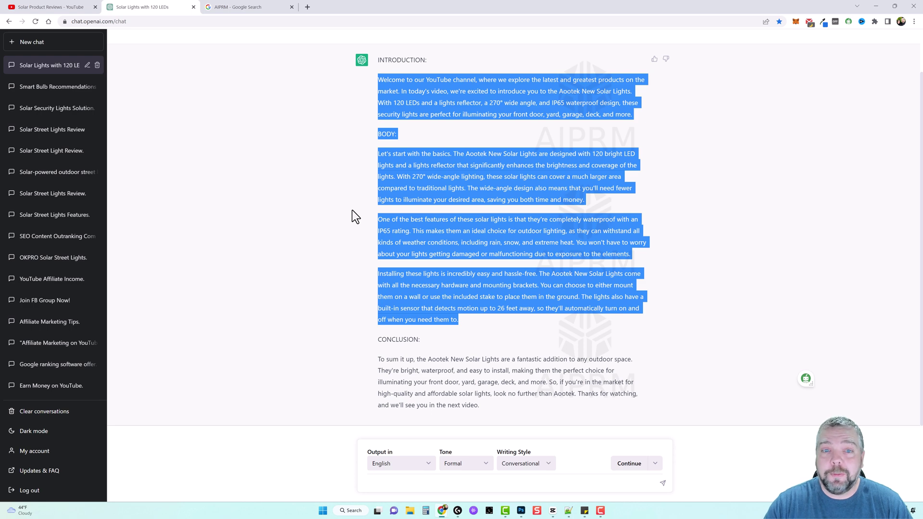
pyautogui.click(347, 209)
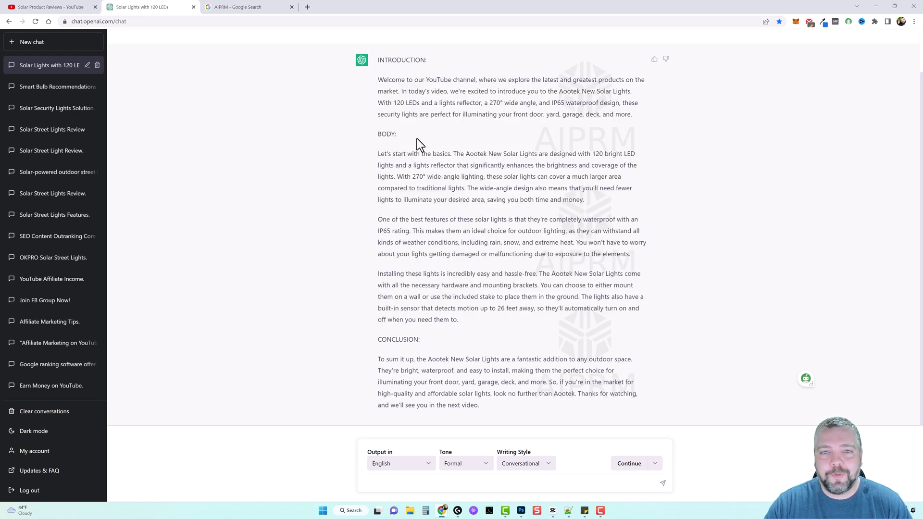
pyautogui.scroll(1, 480, 255)
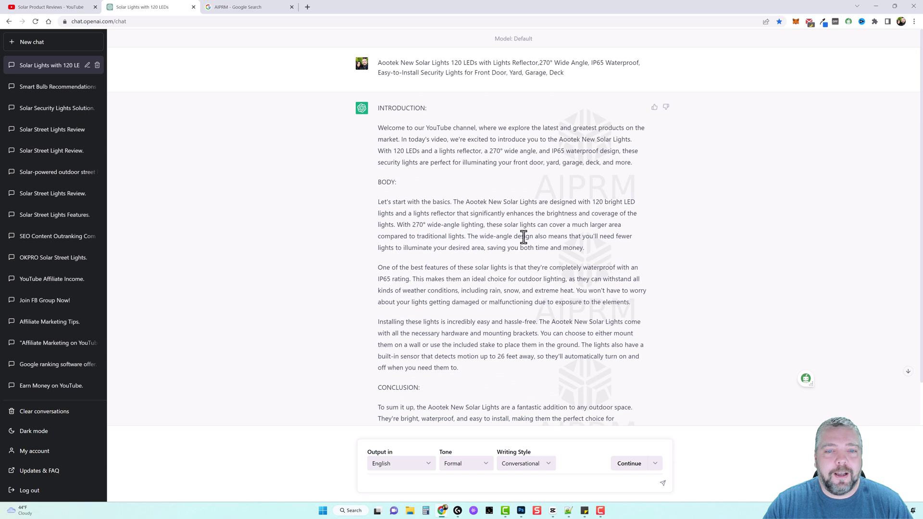